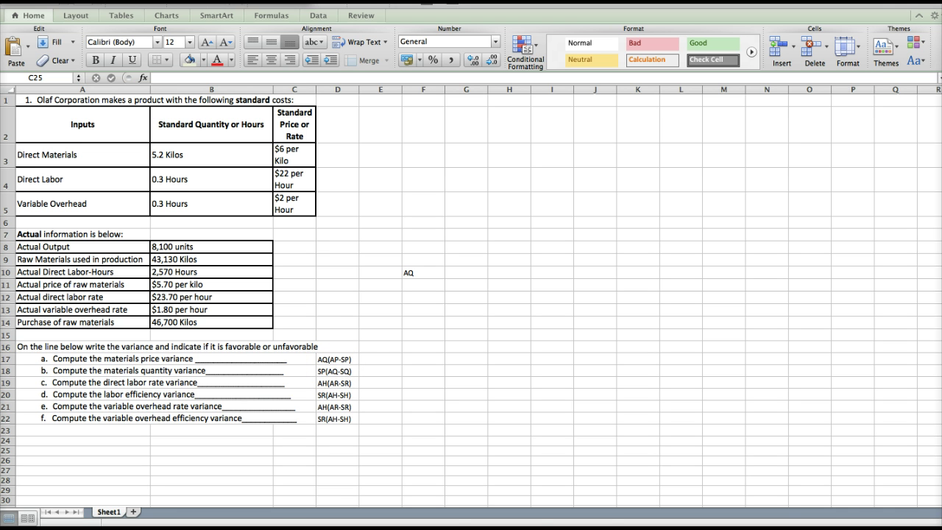
Switch to PowerPoint to read the "Materials Variances—An Important Subtlety" slide, and return to the Excel worksheet
{"action": "left_click", "coordinate": [352, 361]}
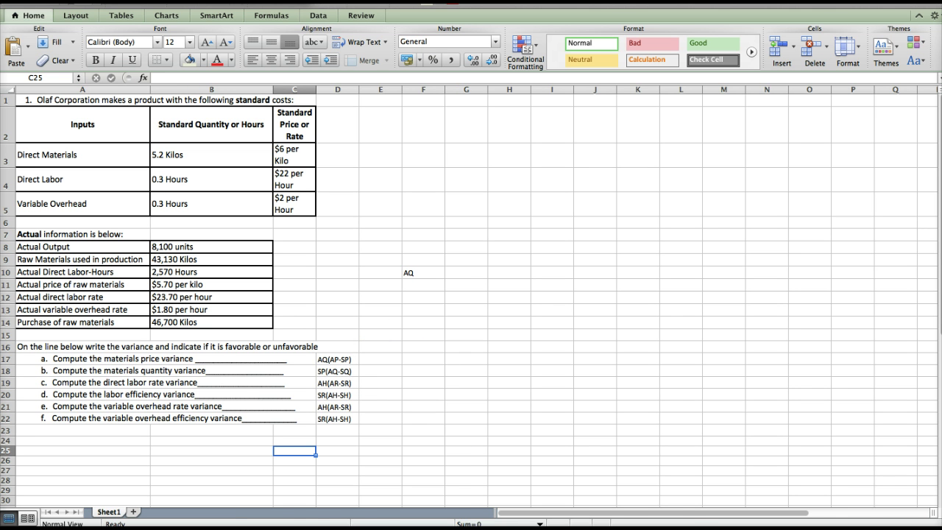
{"action": "mouse_move", "coordinate": [486, 518]}
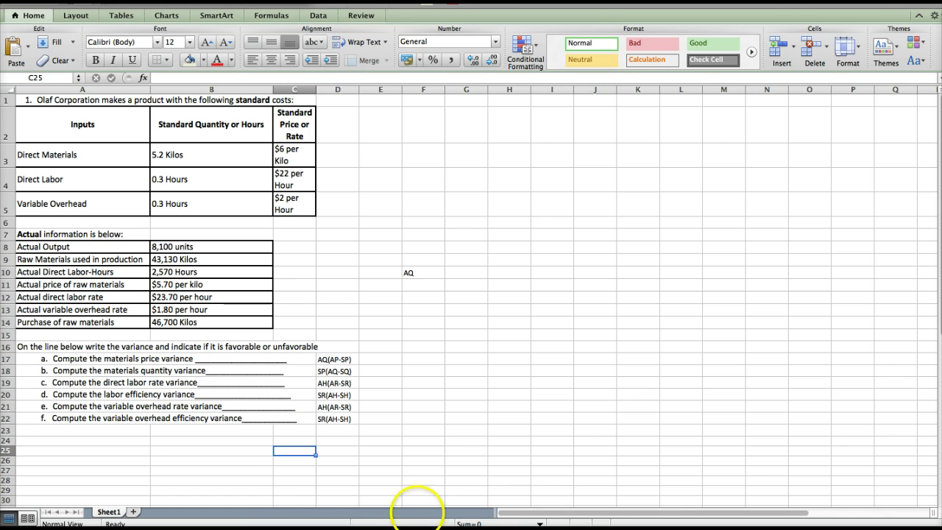
{"action": "left_click", "coordinate": [420, 519]}
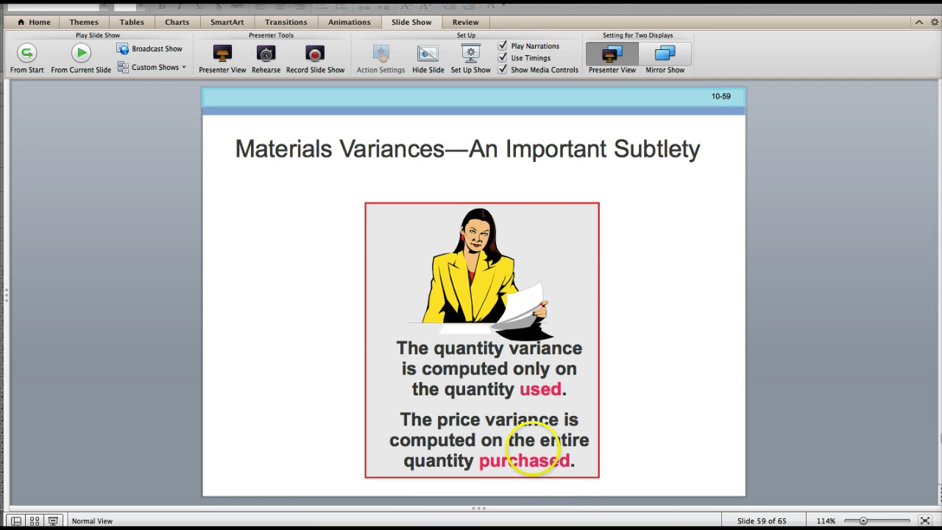
{"action": "mouse_move", "coordinate": [552, 518]}
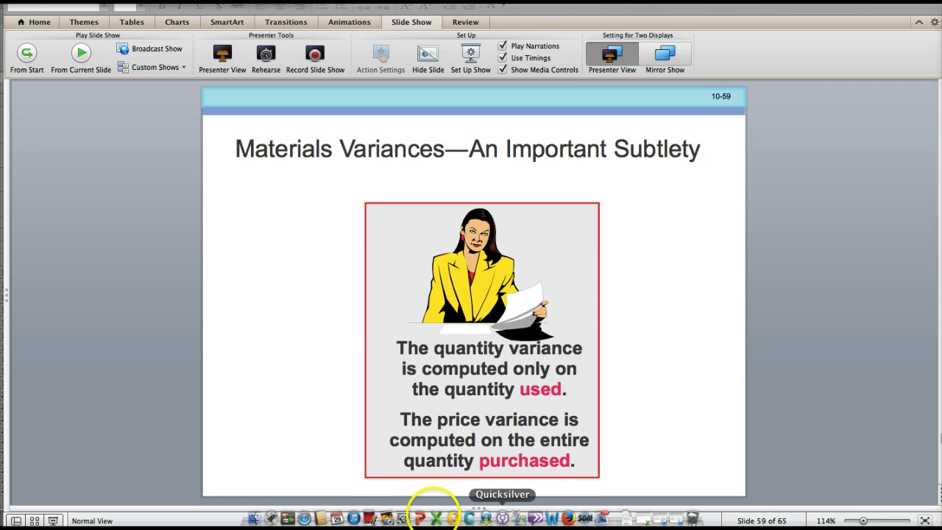
{"action": "left_click", "coordinate": [436, 519]}
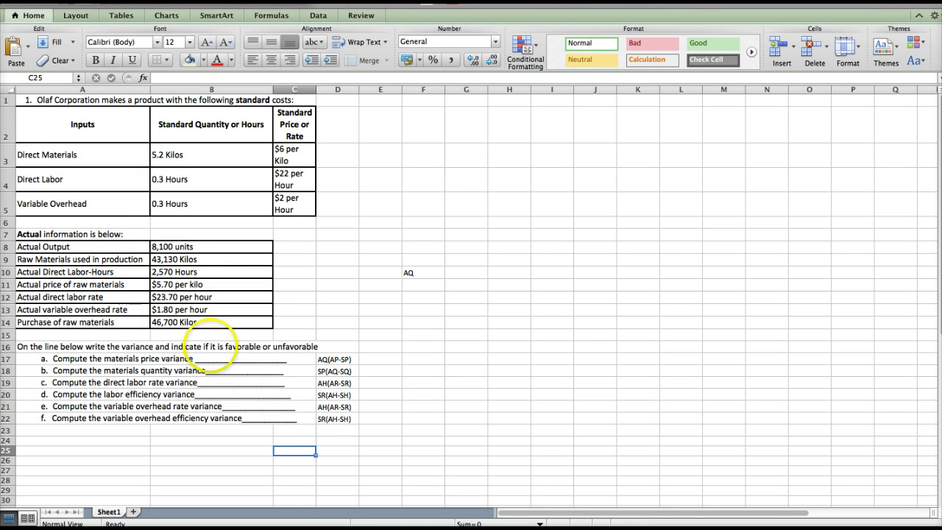
Compute the materials price variance in F17 with the formula =46700*(5.70-6.00), accepting the proposed multiplication correction
{"action": "left_click", "coordinate": [225, 359]}
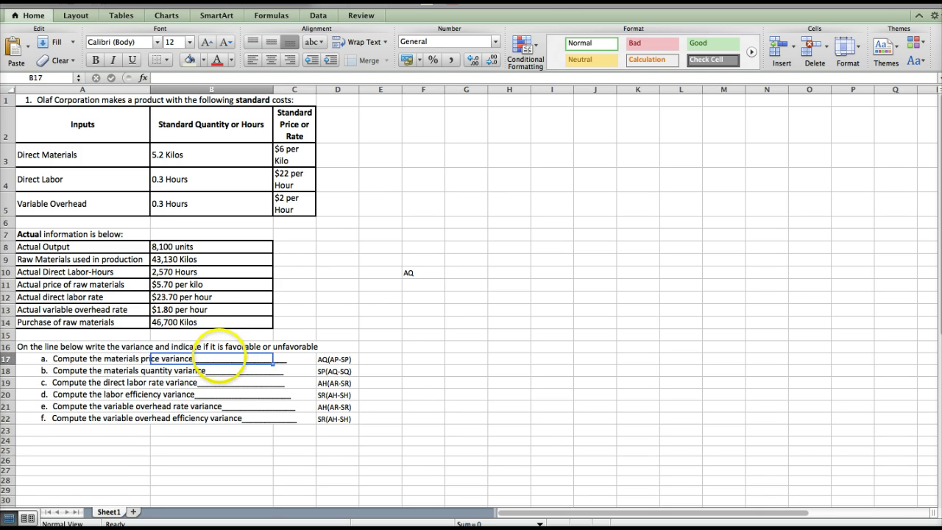
{"action": "left_click", "coordinate": [416, 359]}
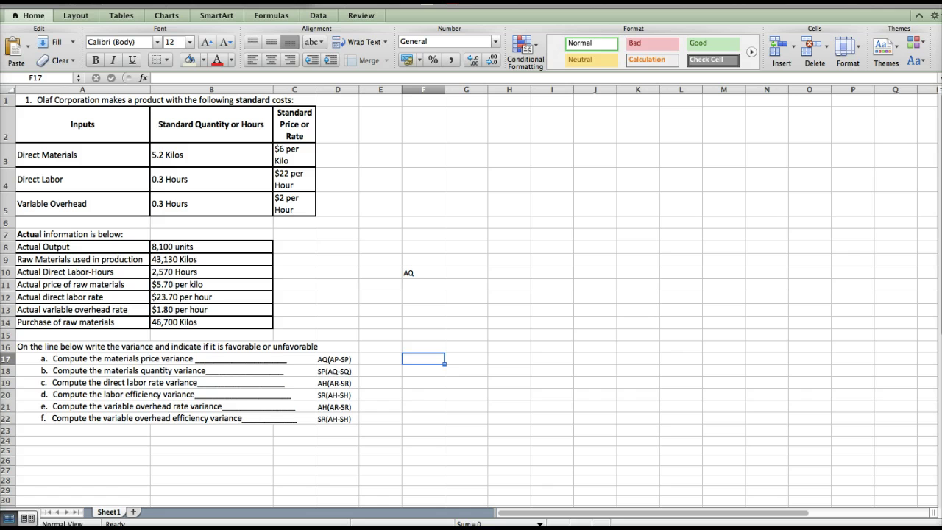
{"action": "type", "text": "="}
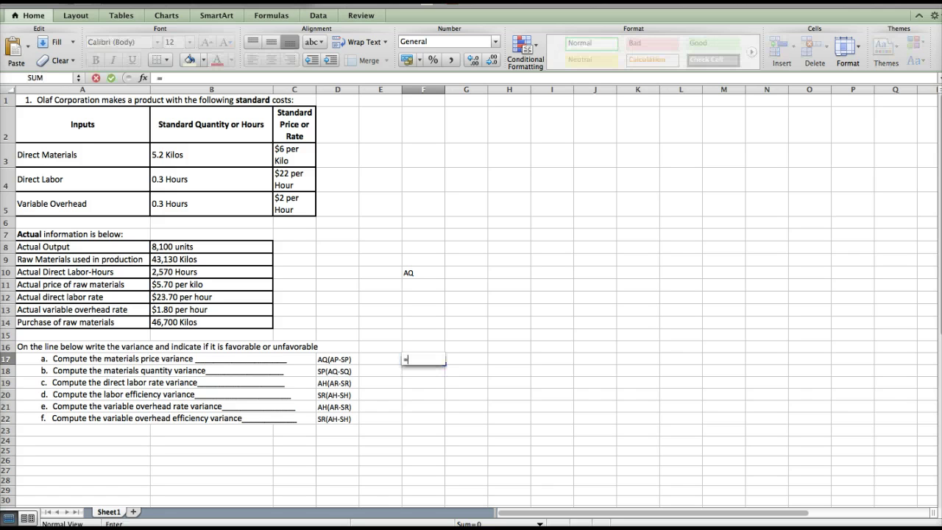
{"action": "type", "text": "46700("}
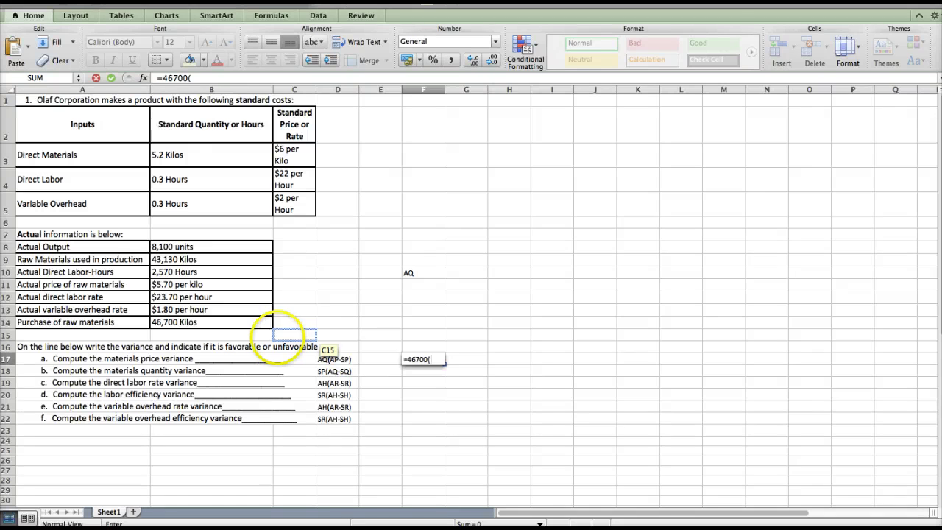
{"action": "left_click", "coordinate": [212, 271]}
{"action": "left_click", "coordinate": [210, 259]}
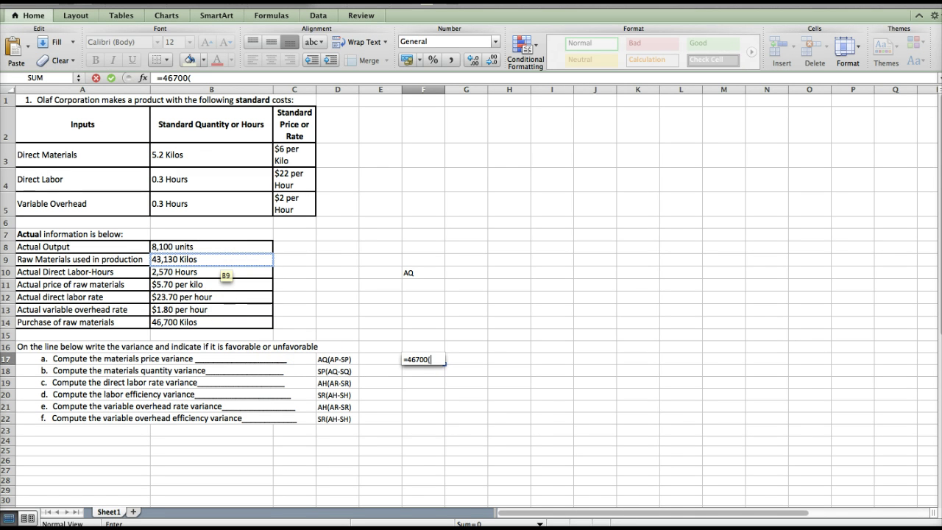
{"action": "left_click", "coordinate": [212, 284]}
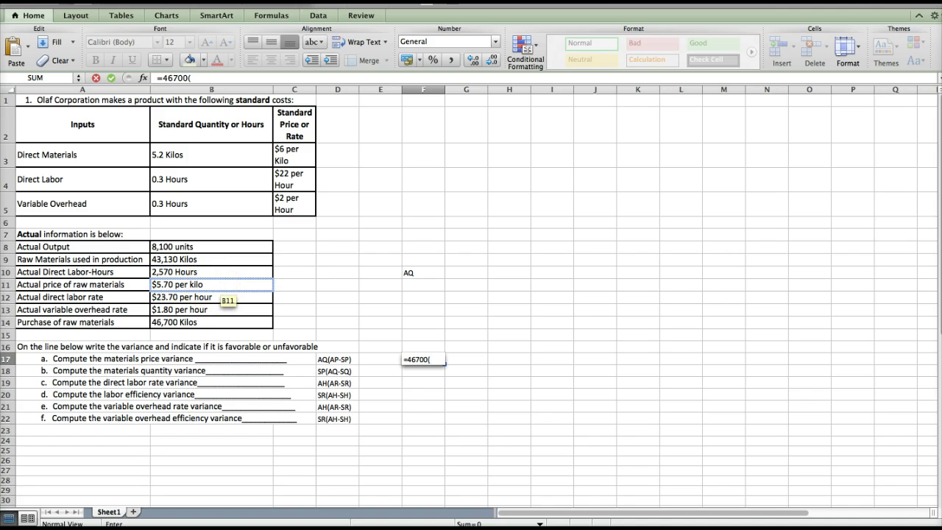
{"action": "left_click", "coordinate": [293, 162]}
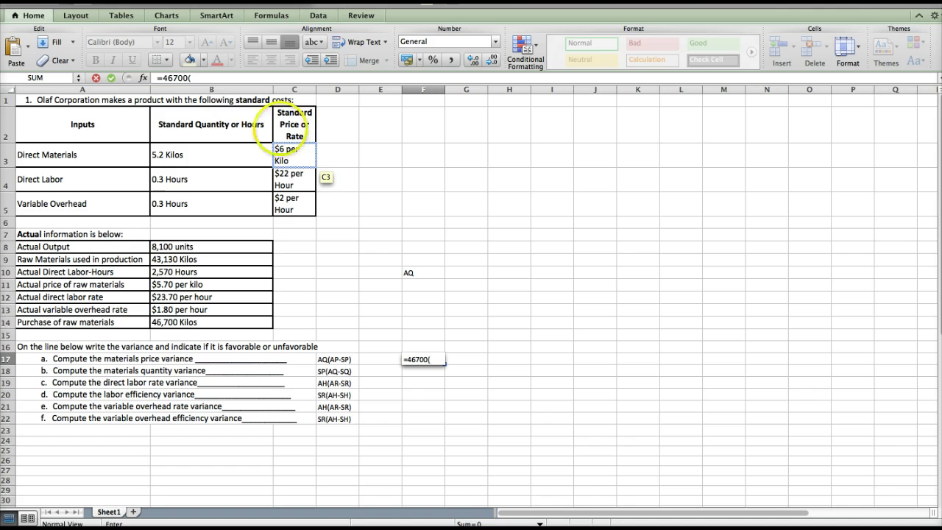
{"action": "left_click", "coordinate": [225, 78]}
{"action": "type", "text": "5.70-"}
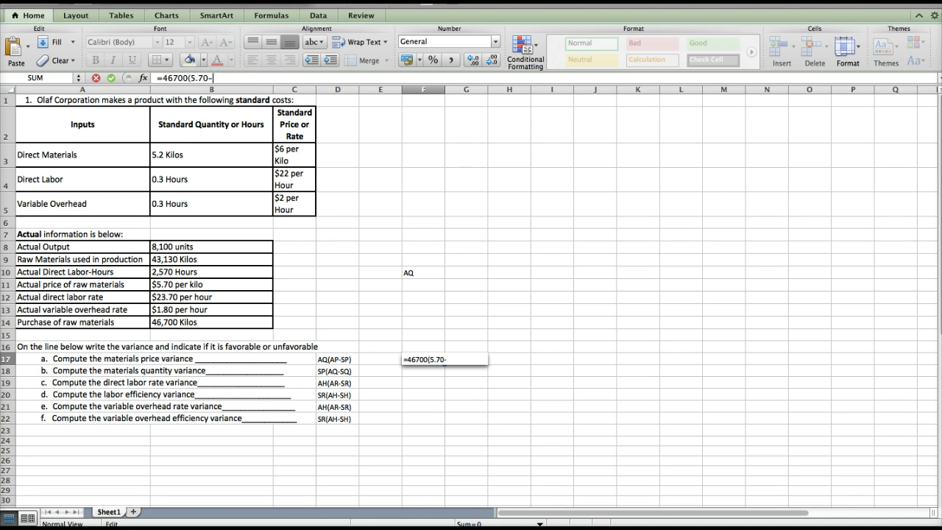
{"action": "type", "text": "6.00)"}
{"action": "key", "text": "Return"}
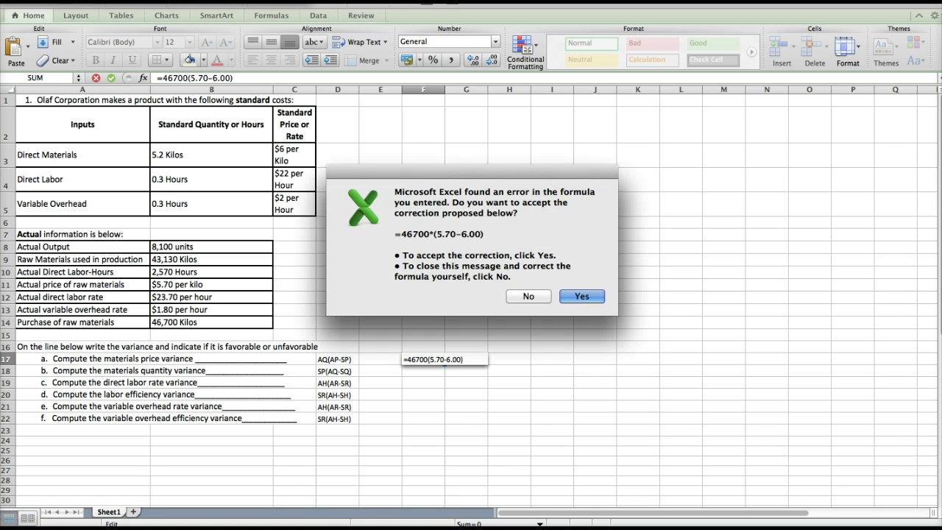
{"action": "key", "text": "Return"}
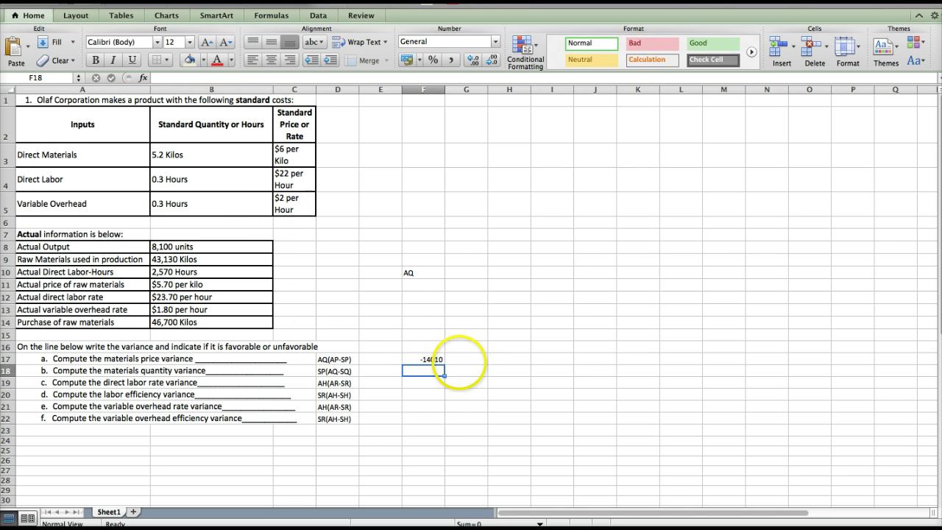
Label the materials price variance as "Favorable" in G17
{"action": "left_click", "coordinate": [429, 359]}
{"action": "left_click", "coordinate": [464, 359]}
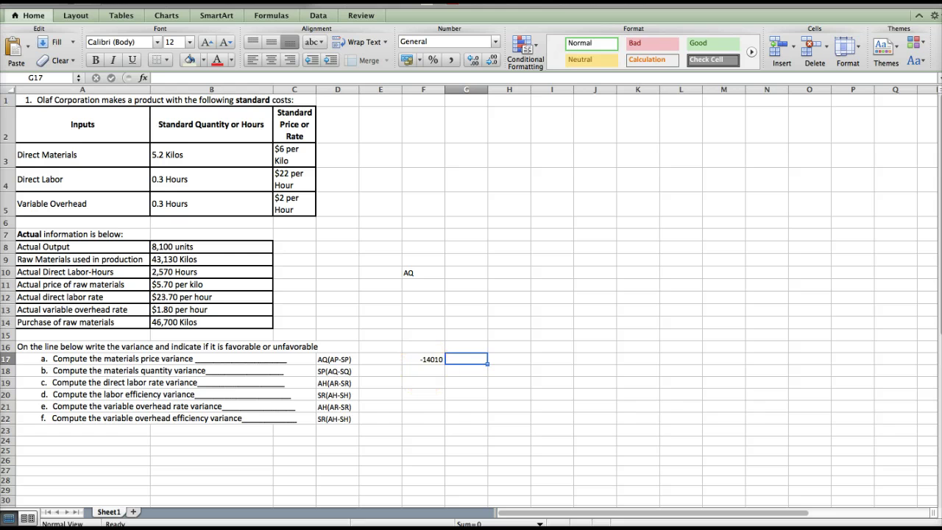
{"action": "type", "text": "Favorable"}
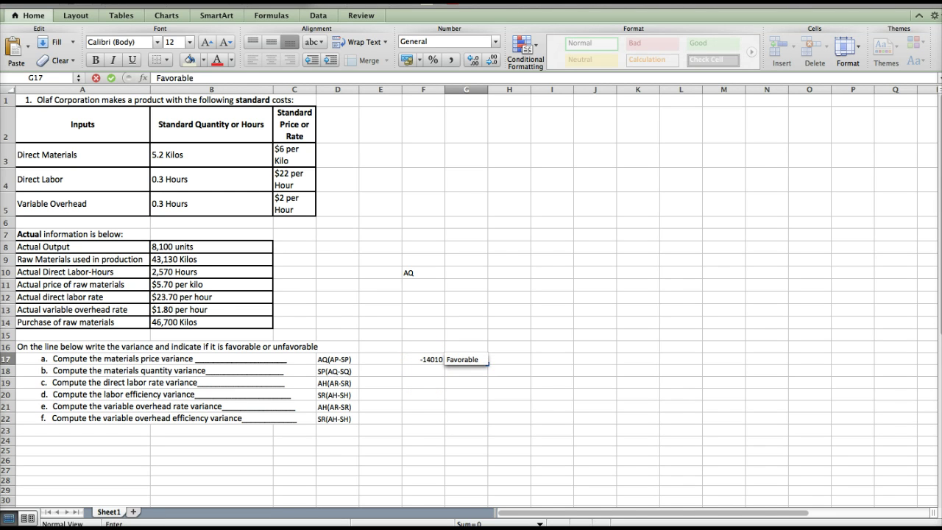
{"action": "key", "text": "Return"}
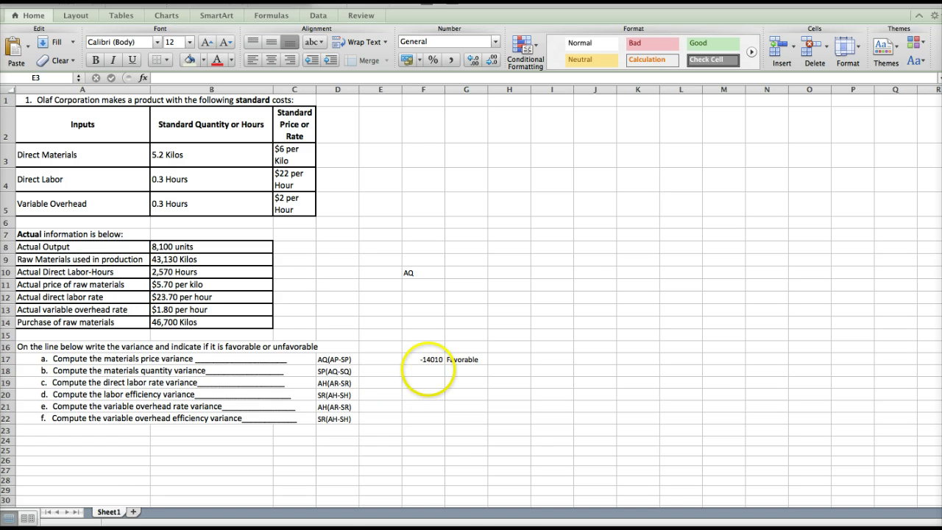
{"action": "key", "text": "ctrl+u"}
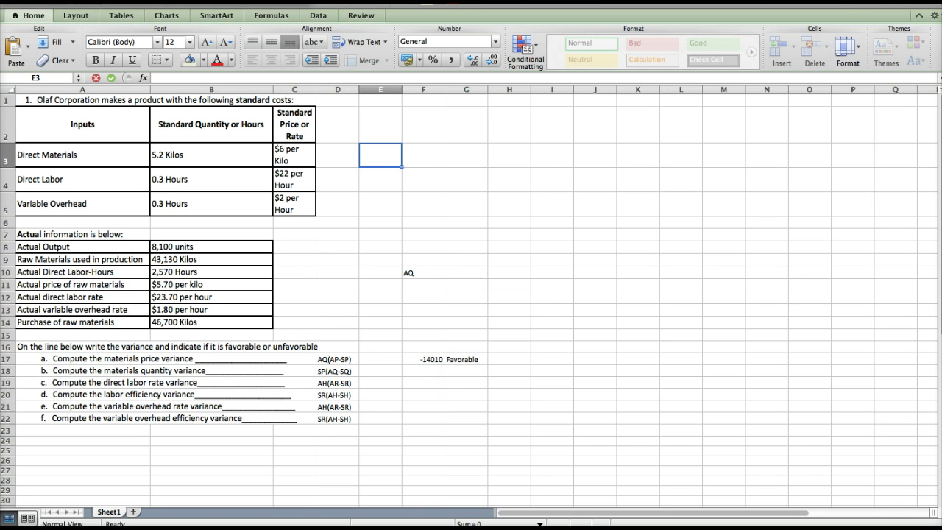
{"action": "left_click", "coordinate": [428, 370]}
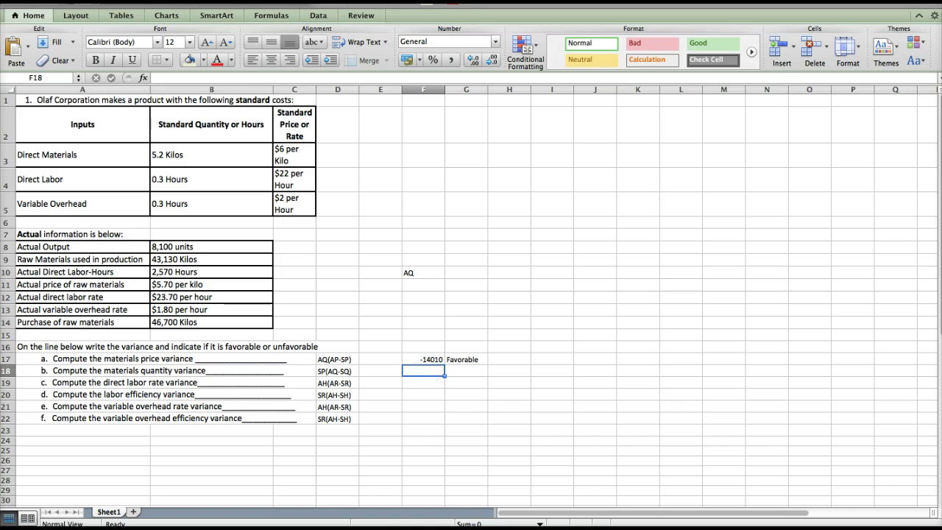
{"action": "type", "text": "=6("}
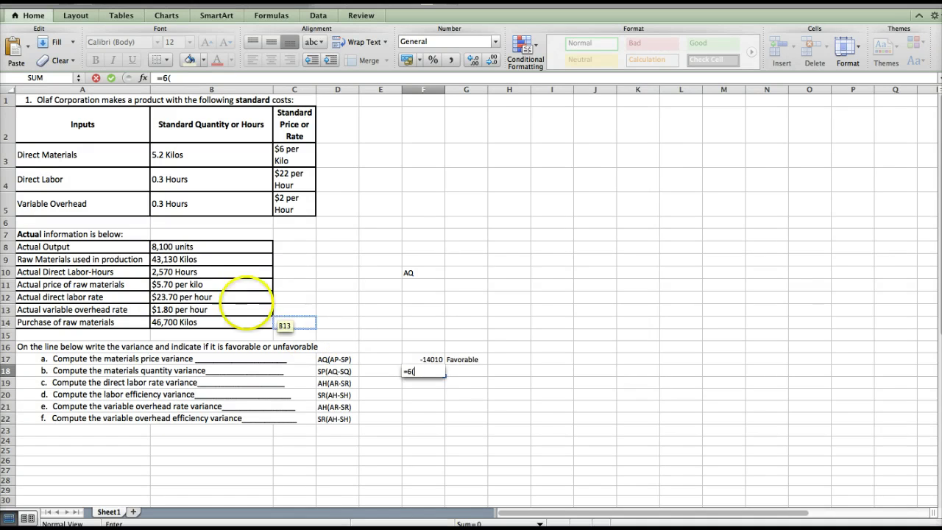
{"action": "left_click", "coordinate": [214, 298]}
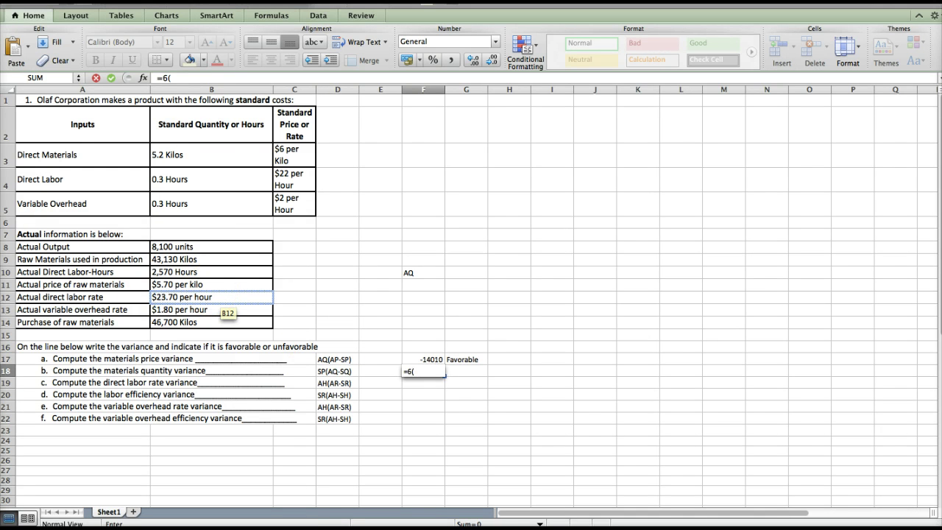
{"action": "left_click", "coordinate": [206, 260]}
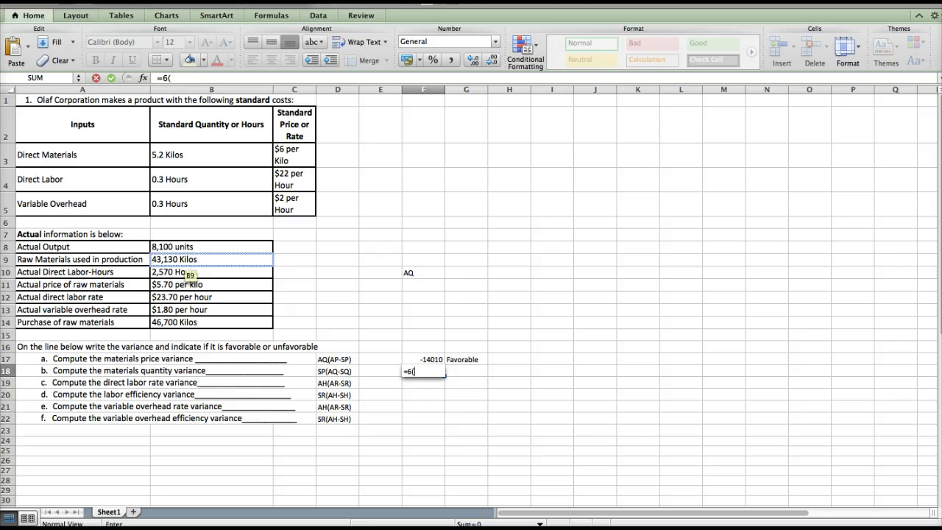
{"action": "type", "text": "43130-"}
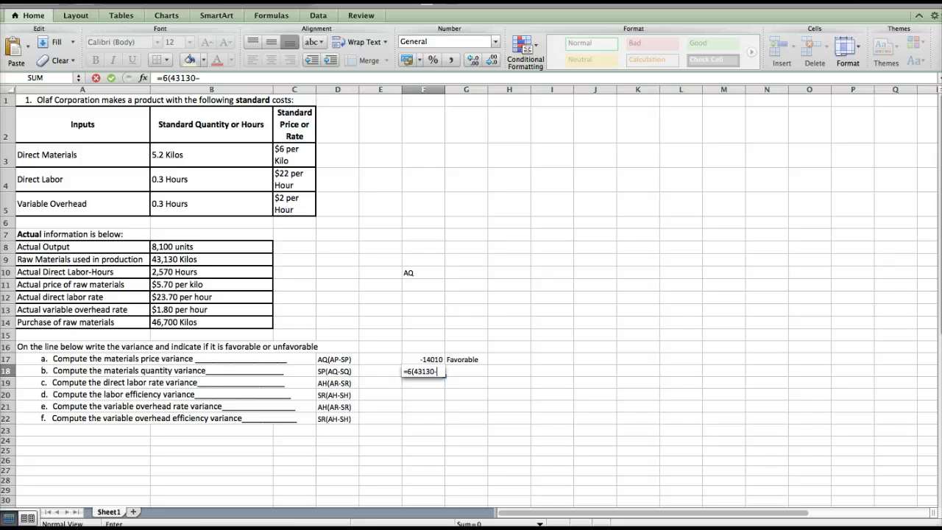
{"action": "left_click", "coordinate": [95, 177]}
{"action": "left_click", "coordinate": [158, 158]}
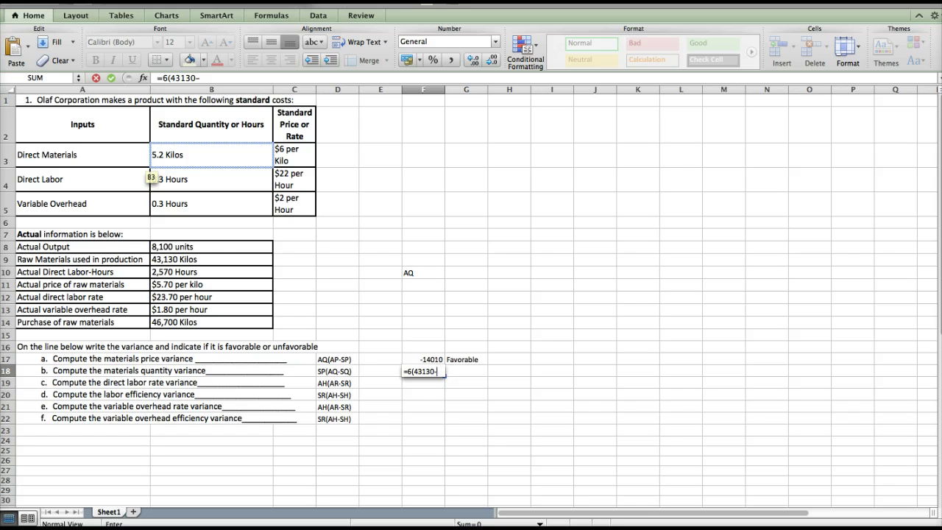
{"action": "left_click", "coordinate": [207, 248]}
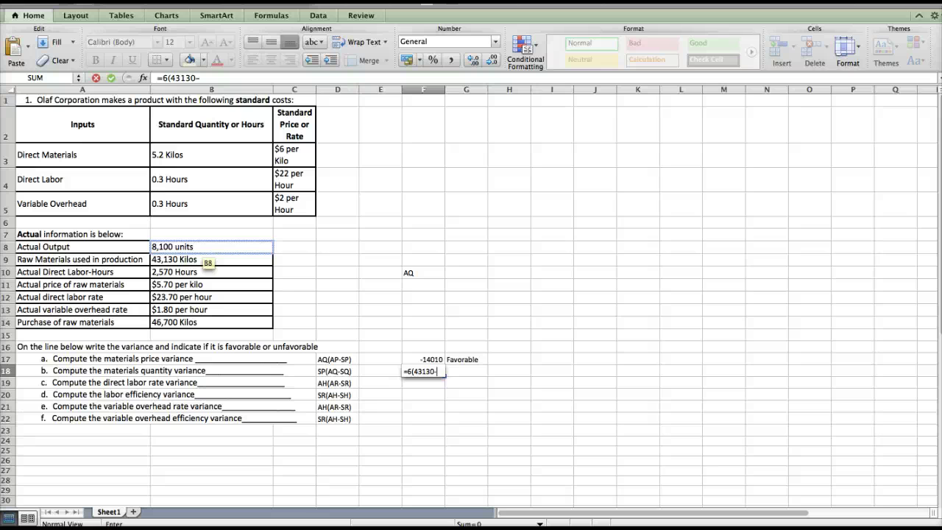
{"action": "left_click", "coordinate": [181, 77]}
{"action": "type", "text": "42120"}
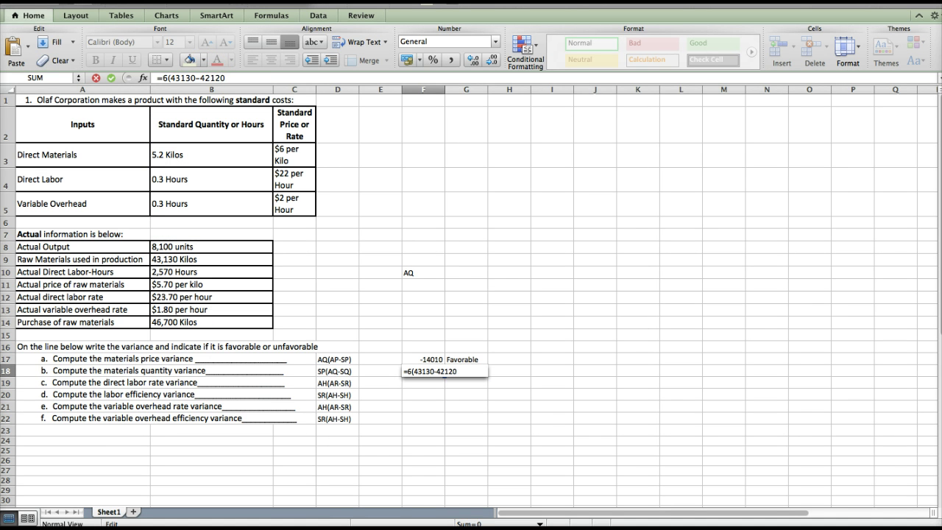
{"action": "type", "text": ")"}
{"action": "key", "text": "Return"}
{"action": "key", "text": "Return"}
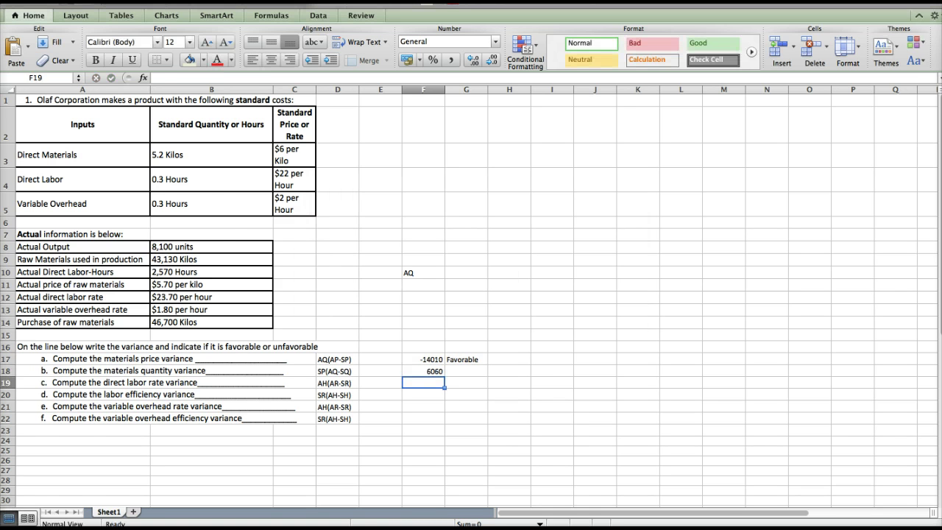
Label the materials quantity variance as "Unfavorable" in G18
{"action": "key", "text": "Up"}
{"action": "key", "text": "Right"}
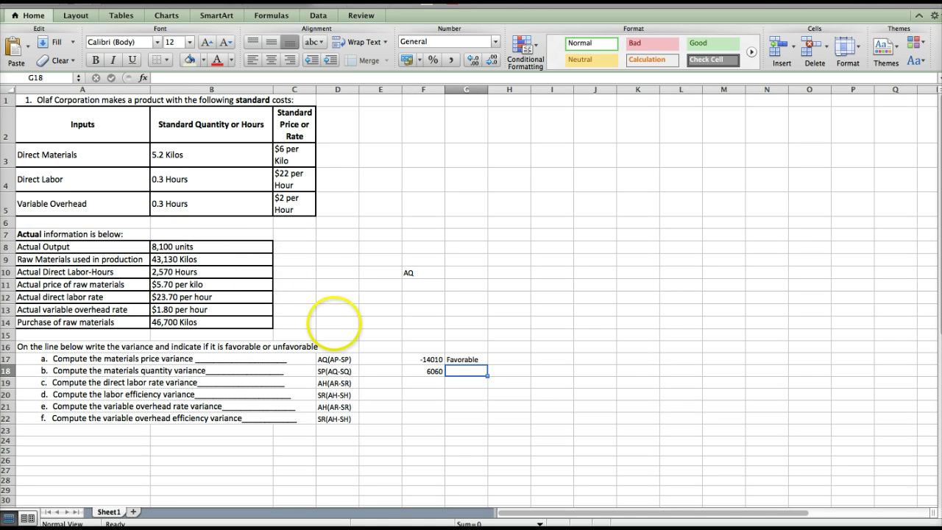
{"action": "type", "text": "Unfavorable"}
{"action": "key", "text": "Return"}
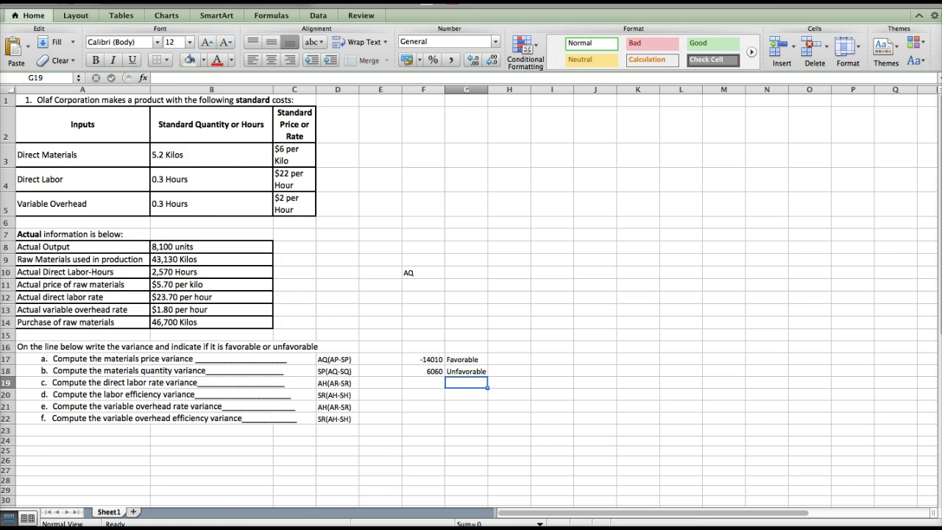
Compute the direct labor rate variance in F19 with the formula =2570*(23.70-22), accepting the proposed multiplication correction
{"action": "key", "text": "super+Tab"}
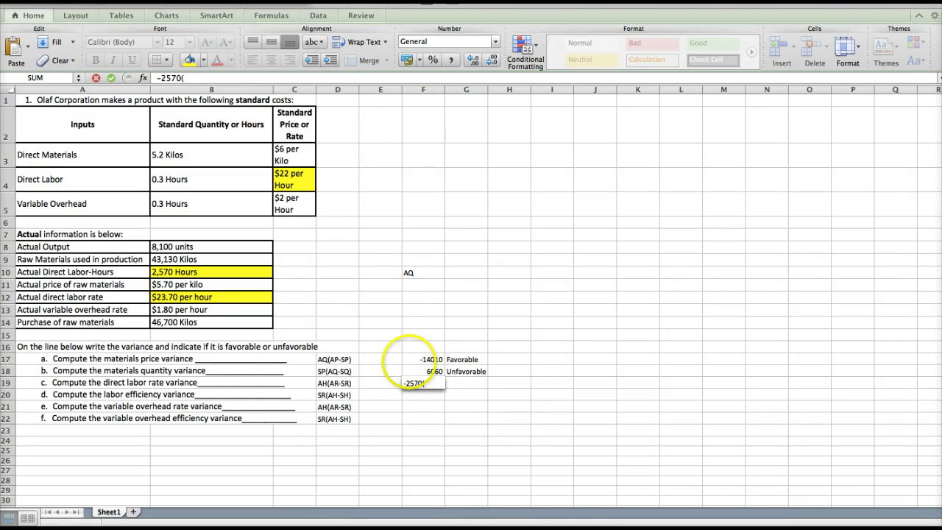
{"action": "key", "text": "BackSpace"}
{"action": "key", "text": "BackSpace"}
{"action": "key", "text": "BackSpace"}
{"action": "key", "text": "BackSpace"}
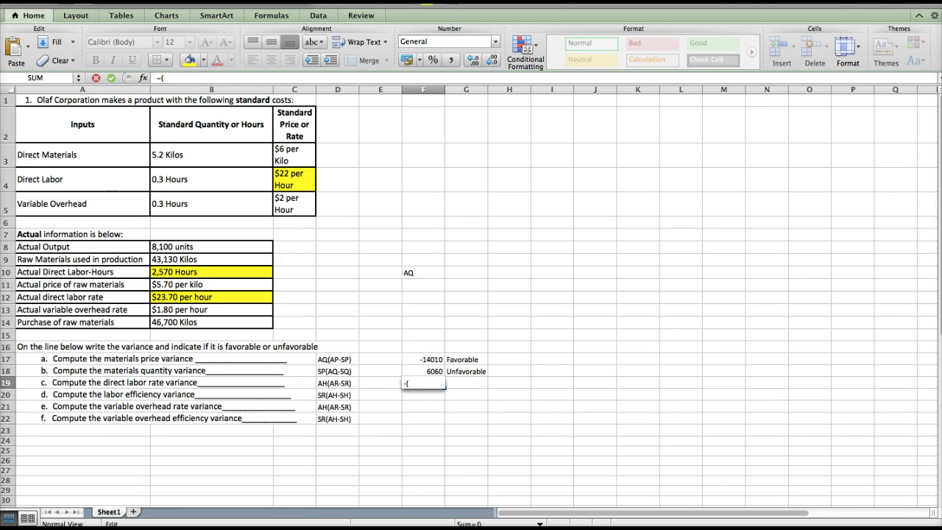
{"action": "key", "text": "BackSpace"}
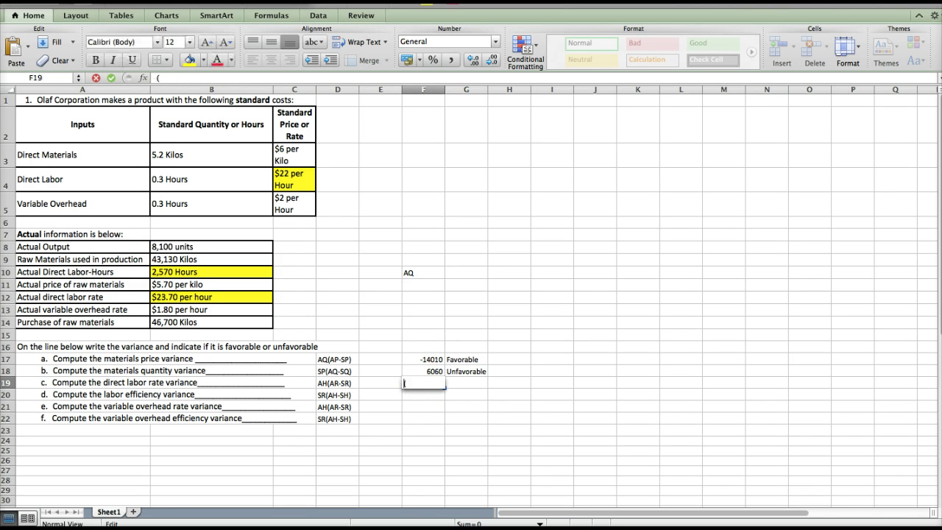
{"action": "type", "text": "="}
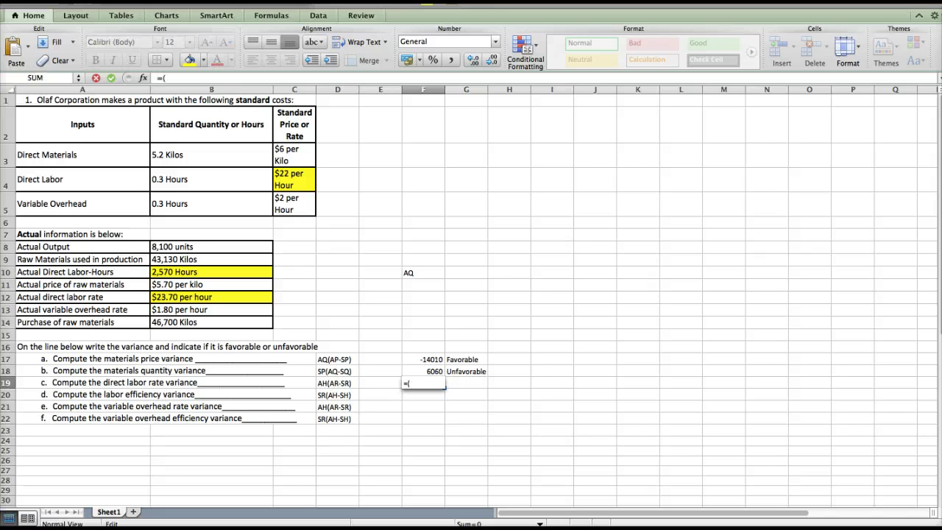
{"action": "type", "text": "2570(23.70-"}
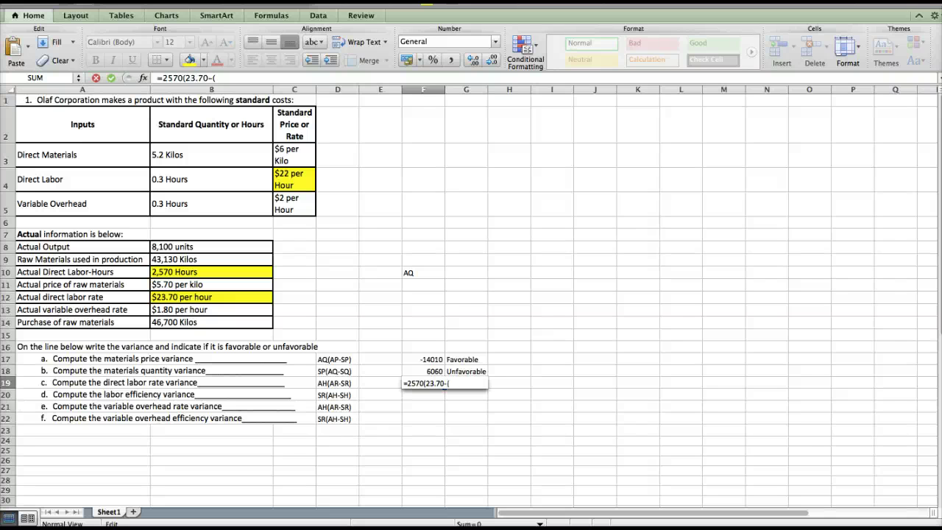
{"action": "type", "text": "22)"}
{"action": "key", "text": "BackSpace"}
{"action": "key", "text": "BackSpace"}
{"action": "type", "text": "2"}
{"action": "key", "text": "Return"}
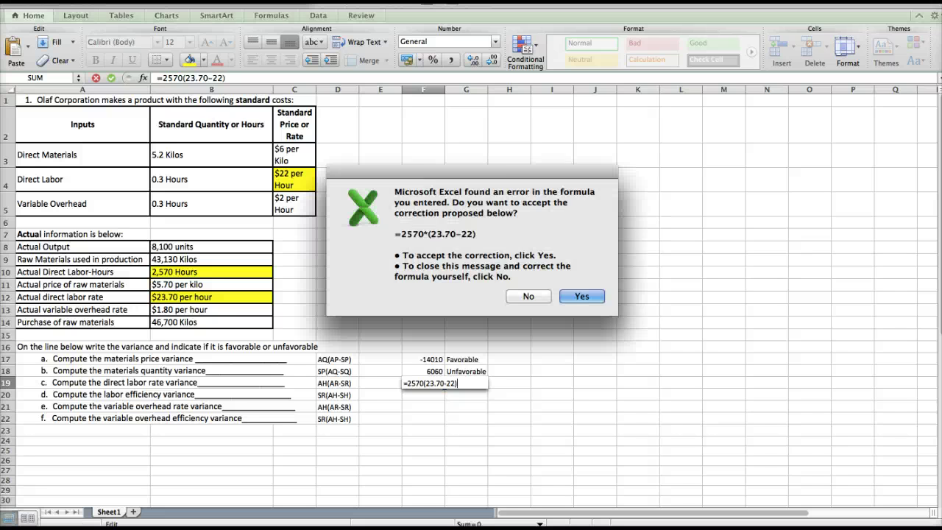
{"action": "key", "text": "Return"}
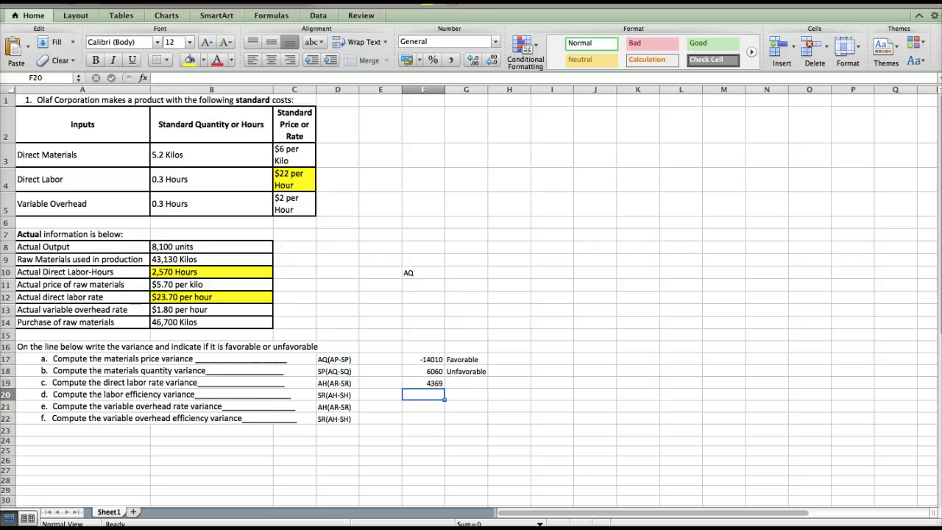
Label the direct labor rate variance as "Unfavorable" in G19
{"action": "left_click", "coordinate": [465, 383]}
{"action": "type", "text": "U"}
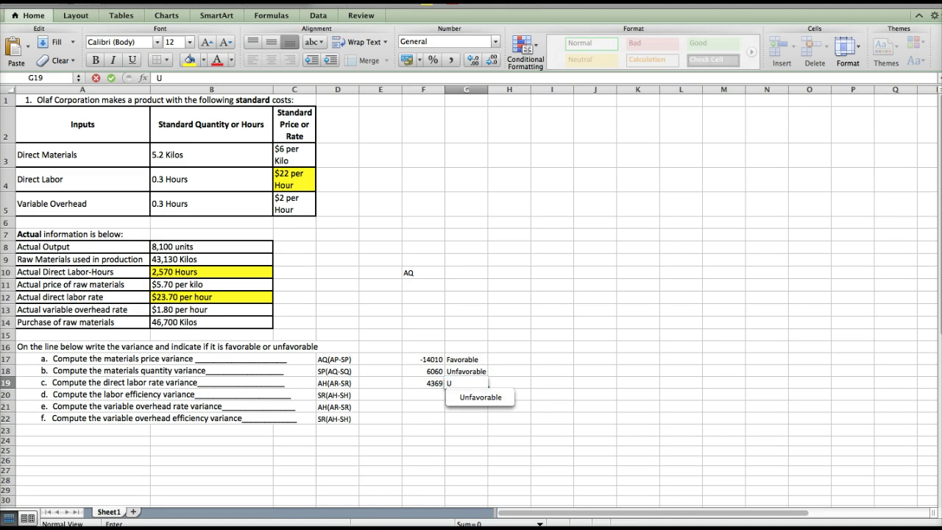
{"action": "type", "text": "nfavorable"}
{"action": "key", "text": "Return"}
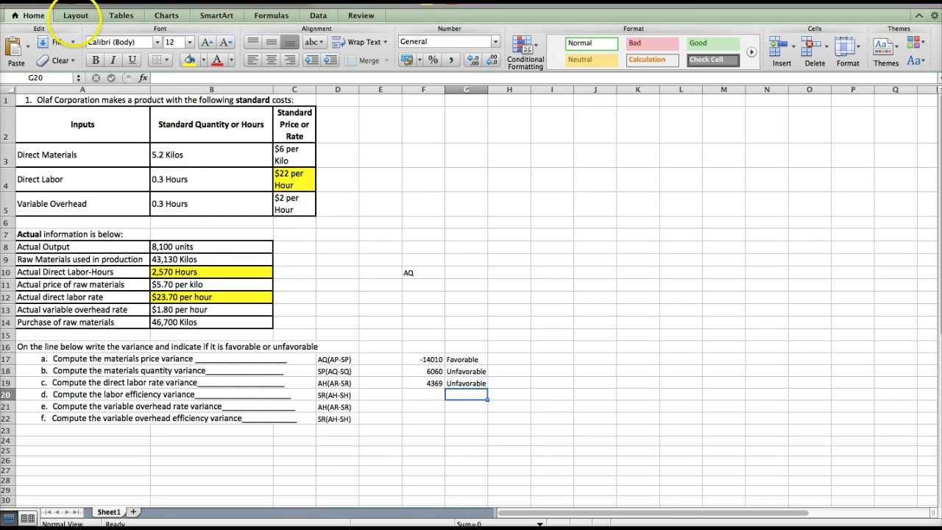
Compute the labor efficiency variance in F20 as 22 times (2570-2430), accepting the proposed formula correction
{"action": "left_click", "coordinate": [379, 180]}
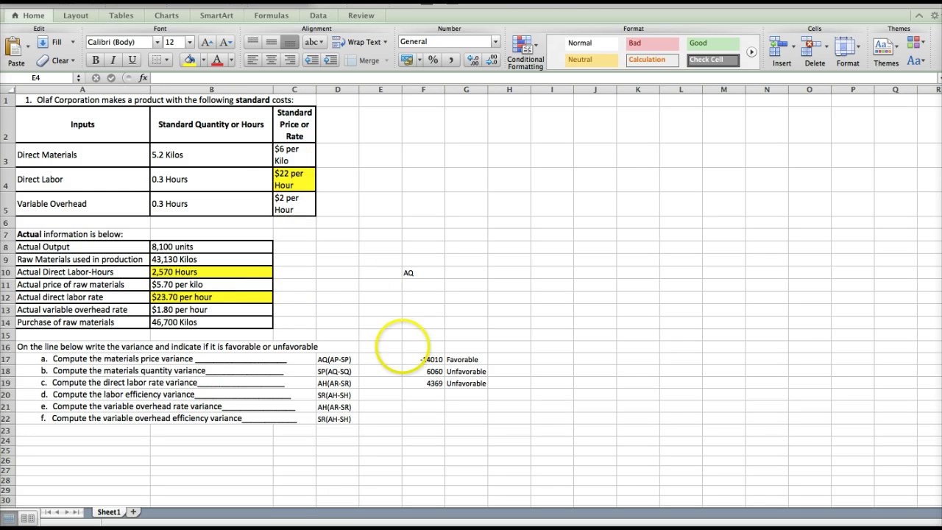
{"action": "left_click", "coordinate": [418, 384]}
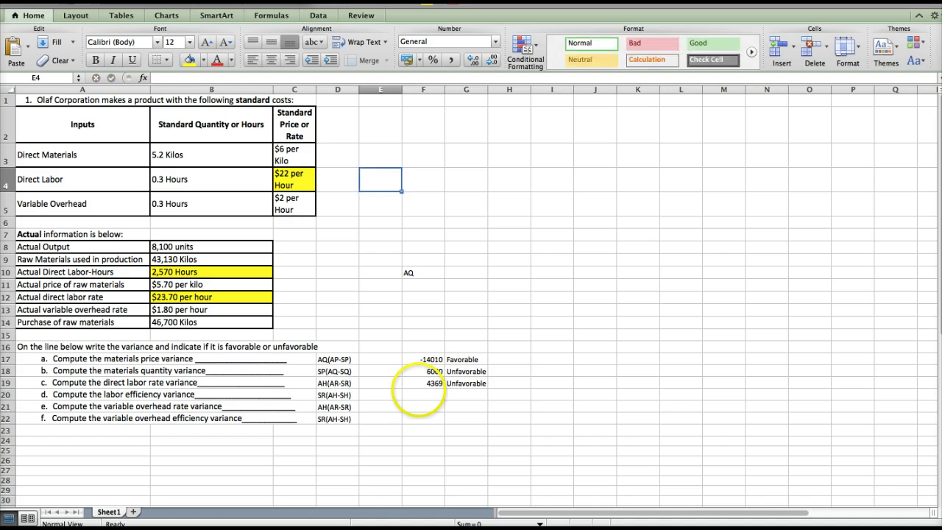
{"action": "left_click", "coordinate": [421, 395]}
{"action": "type", "text": "=22("}
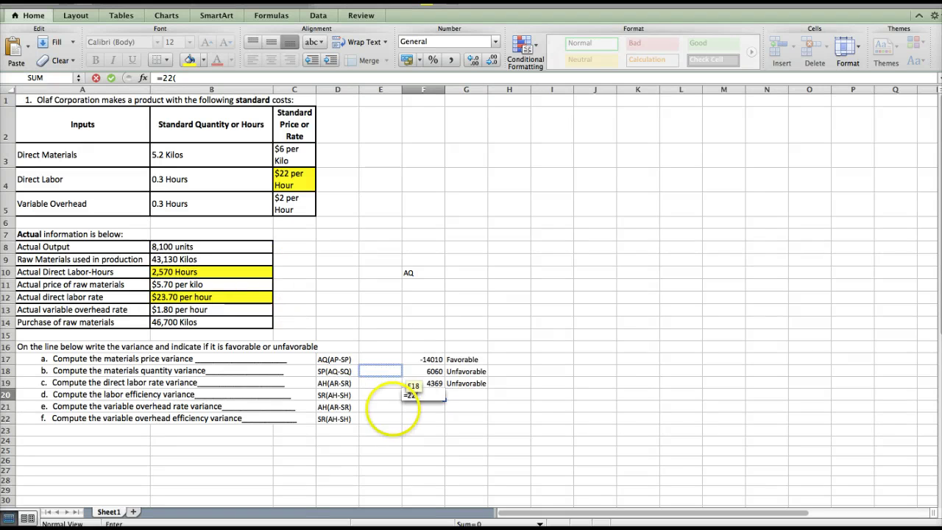
{"action": "type", "text": "2570"}
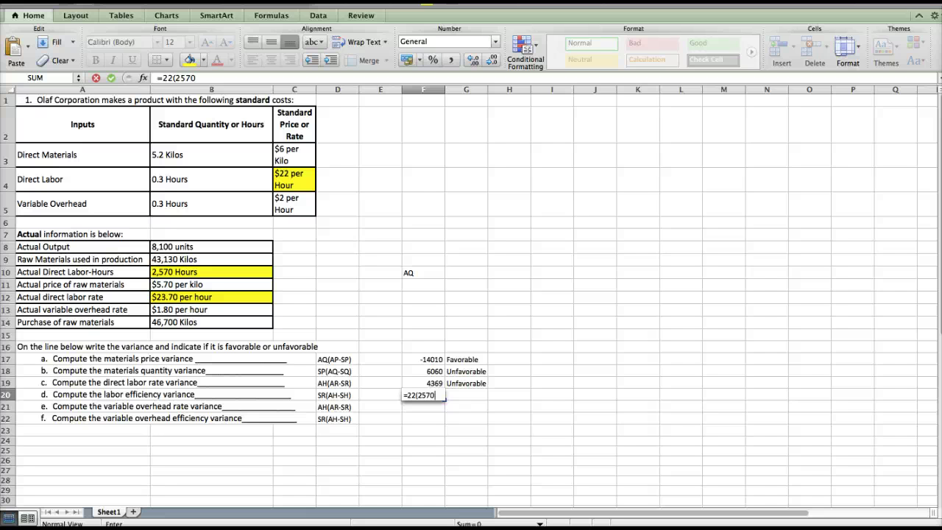
{"action": "left_click", "coordinate": [224, 188]}
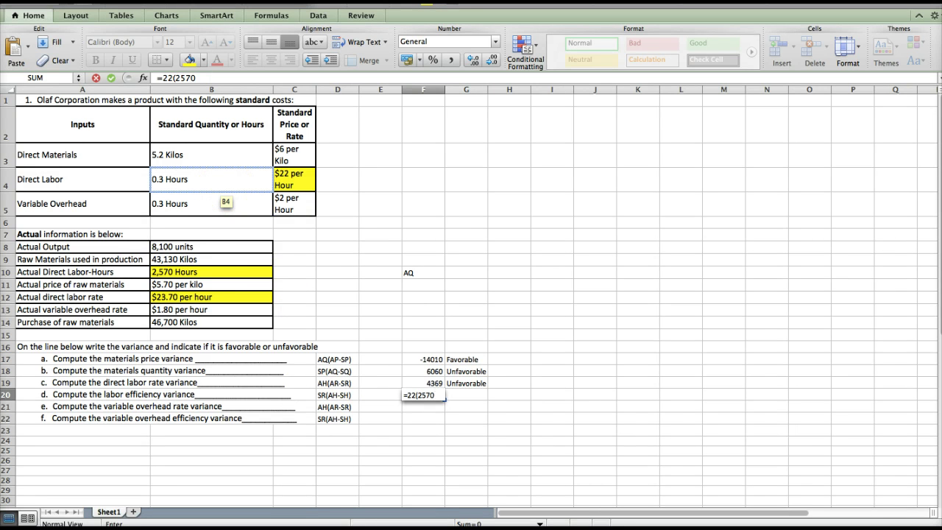
{"action": "left_click", "coordinate": [218, 249]}
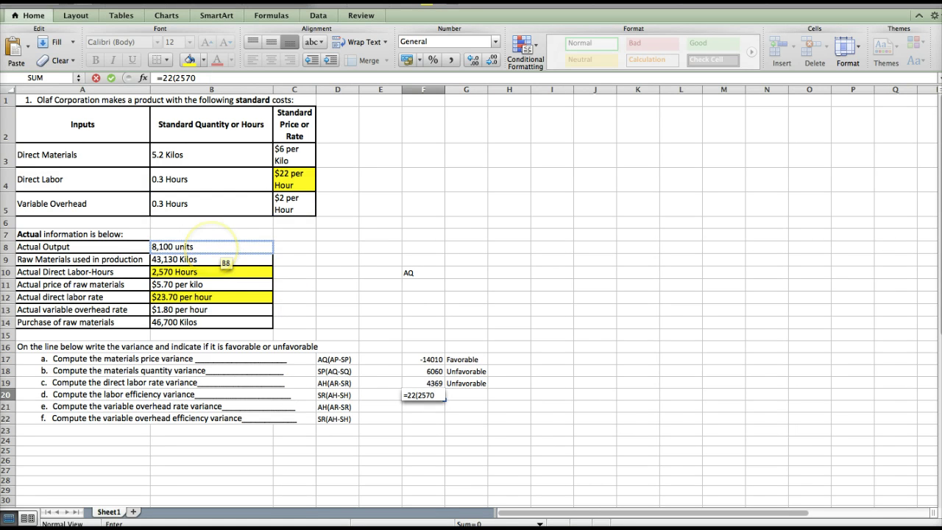
{"action": "type", "text": "-"}
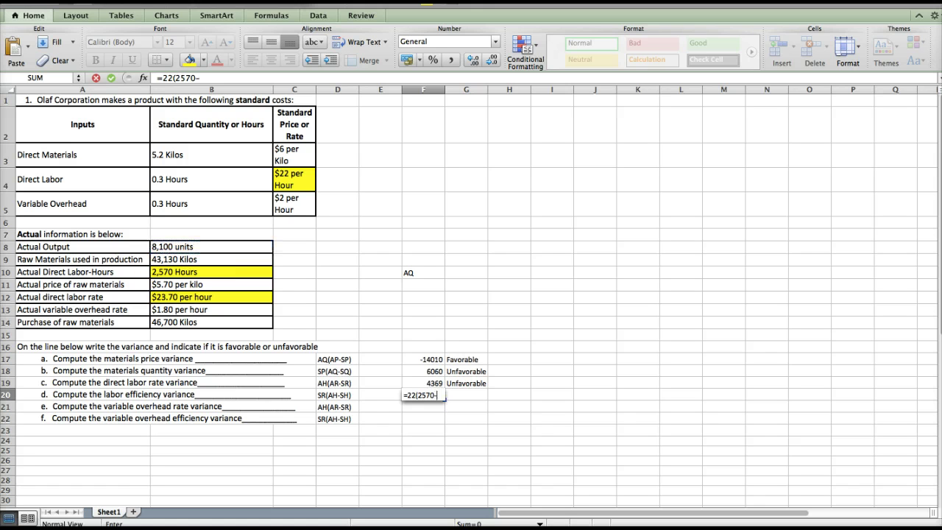
{"action": "type", "text": "243"}
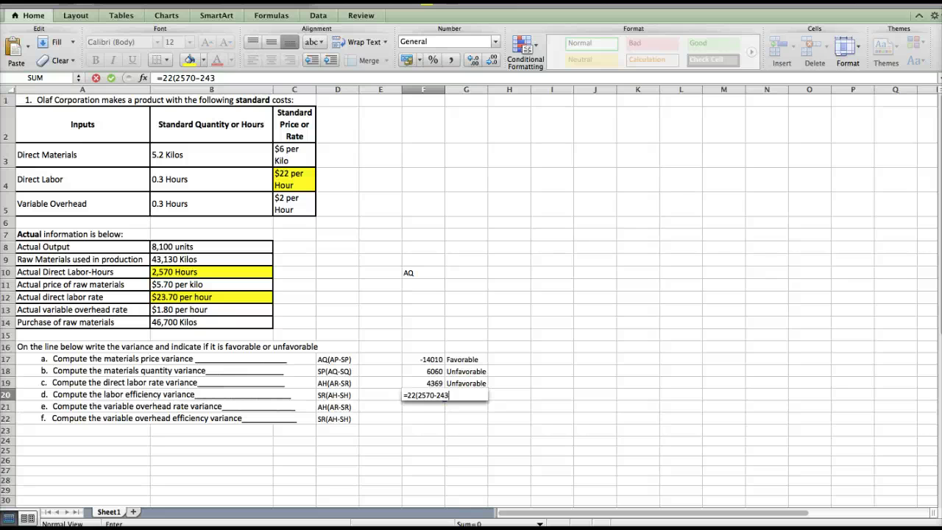
{"action": "type", "text": "0)"}
{"action": "key", "text": "Return"}
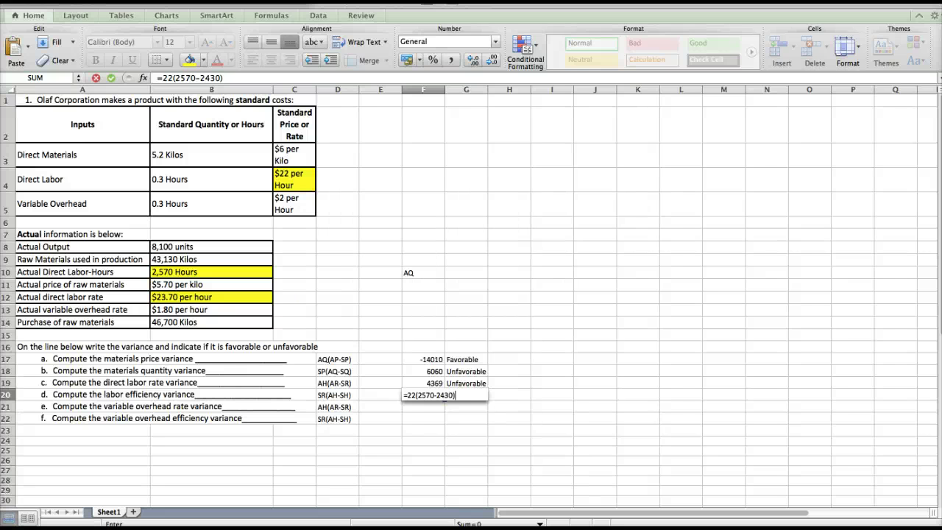
{"action": "key", "text": "Return"}
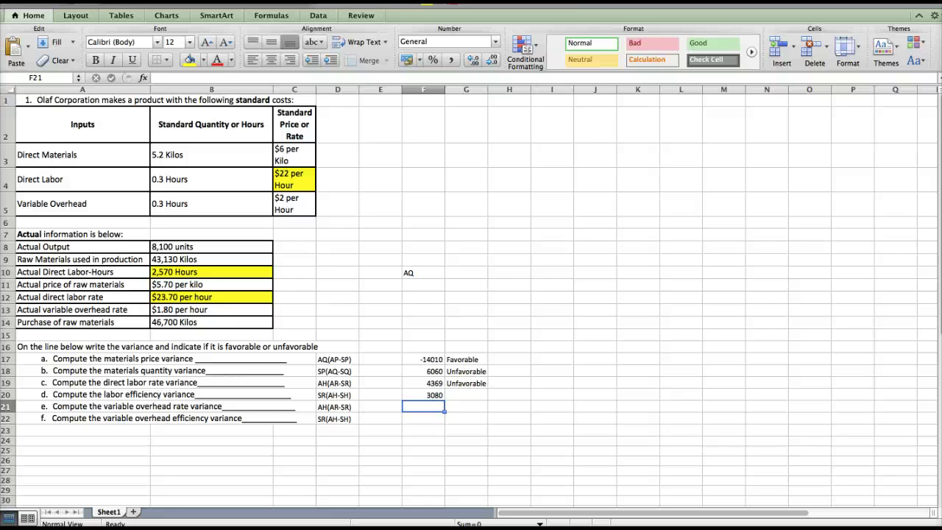
Label the labor efficiency variance as "Unfavorable" in G20, re-entering the word to fix its spelling
{"action": "left_click", "coordinate": [424, 395]}
{"action": "left_click", "coordinate": [466, 395]}
{"action": "type", "text": "Un"}
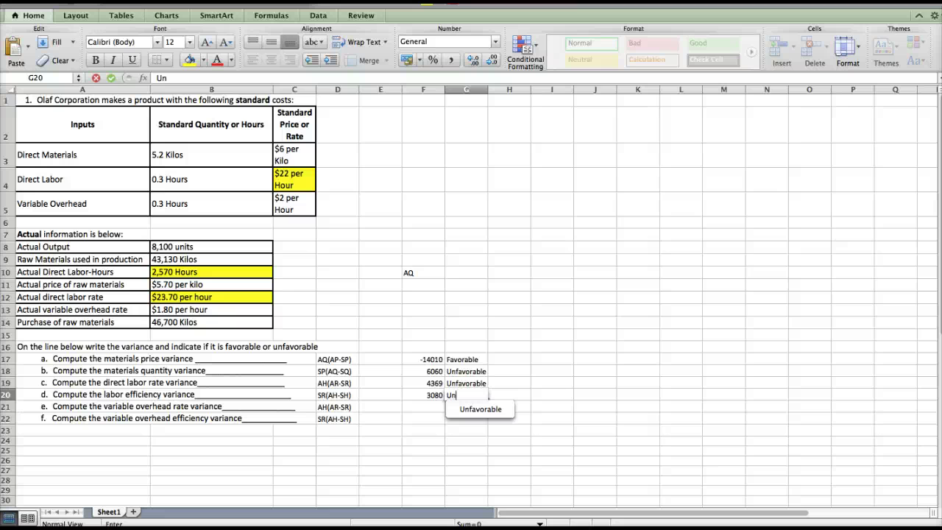
{"action": "type", "text": "favoroble"}
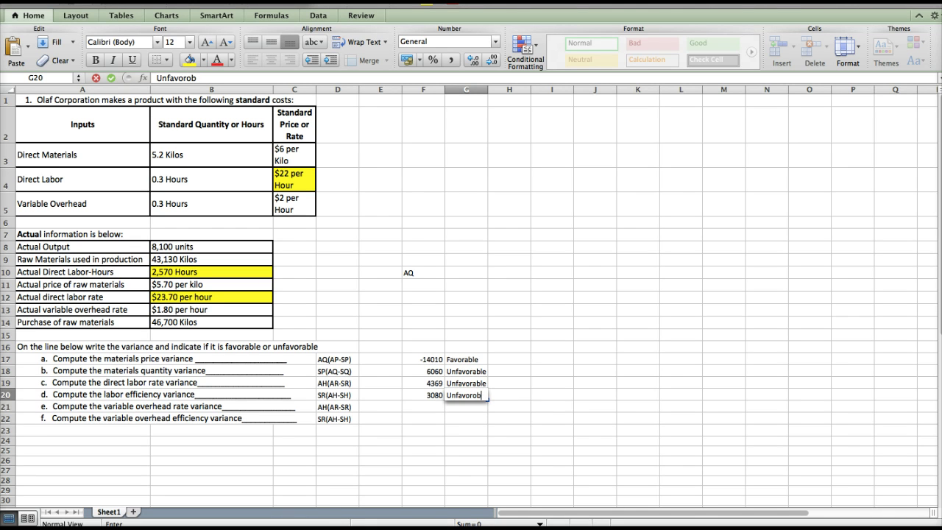
{"action": "key", "text": "Return"}
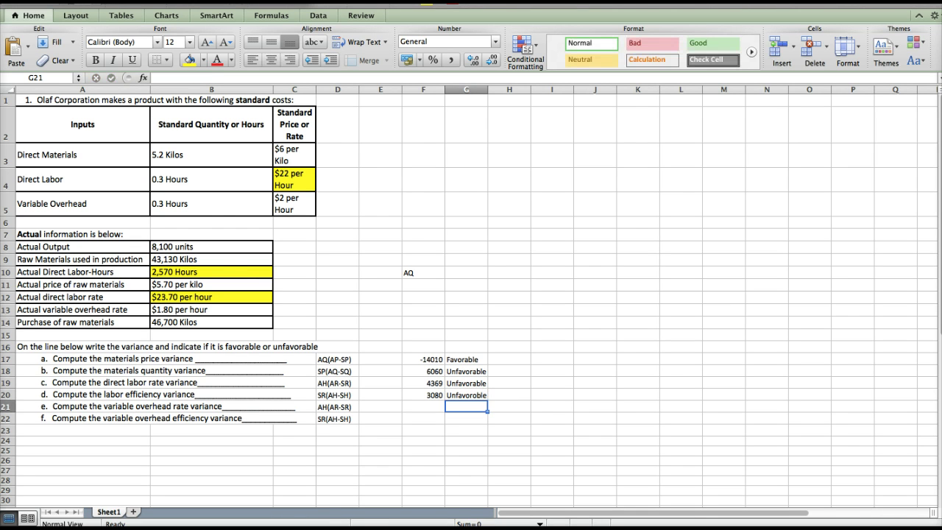
{"action": "left_click", "coordinate": [464, 397]}
{"action": "type", "text": "Unfa"}
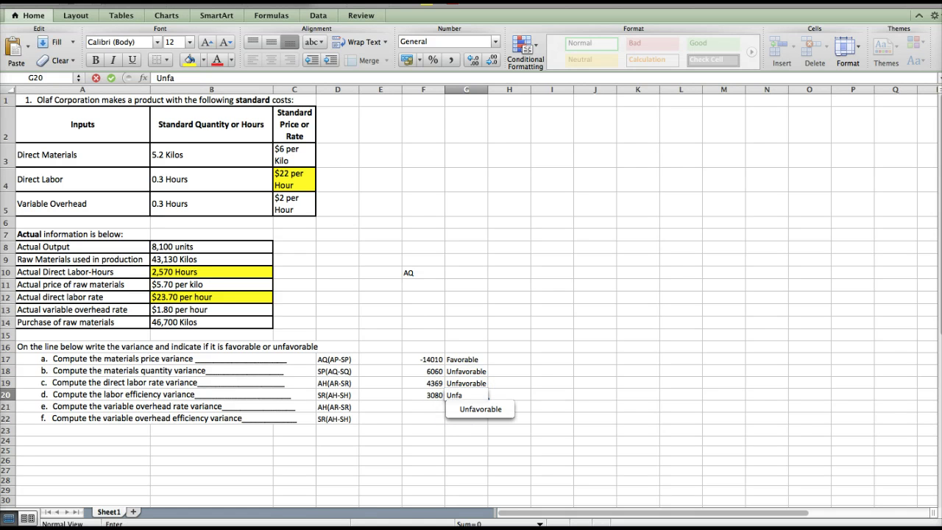
{"action": "type", "text": "vorable"}
{"action": "key", "text": "Return"}
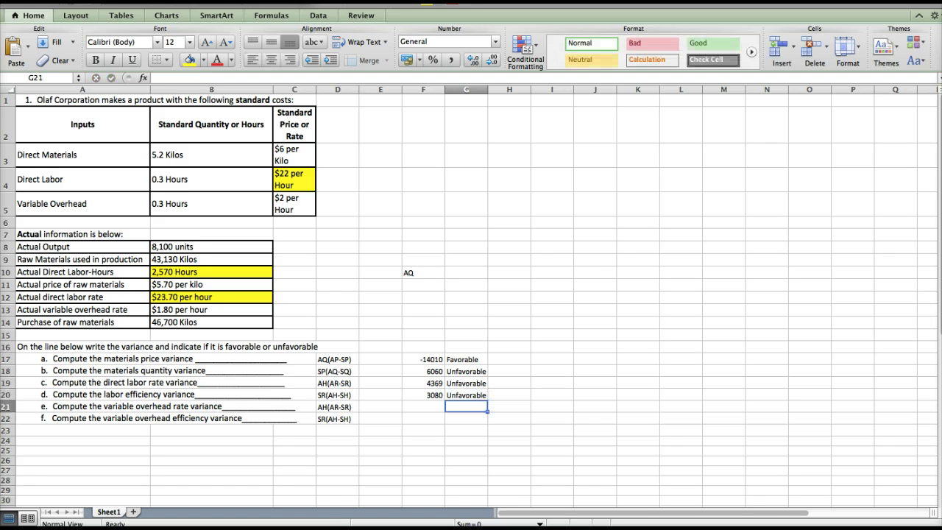
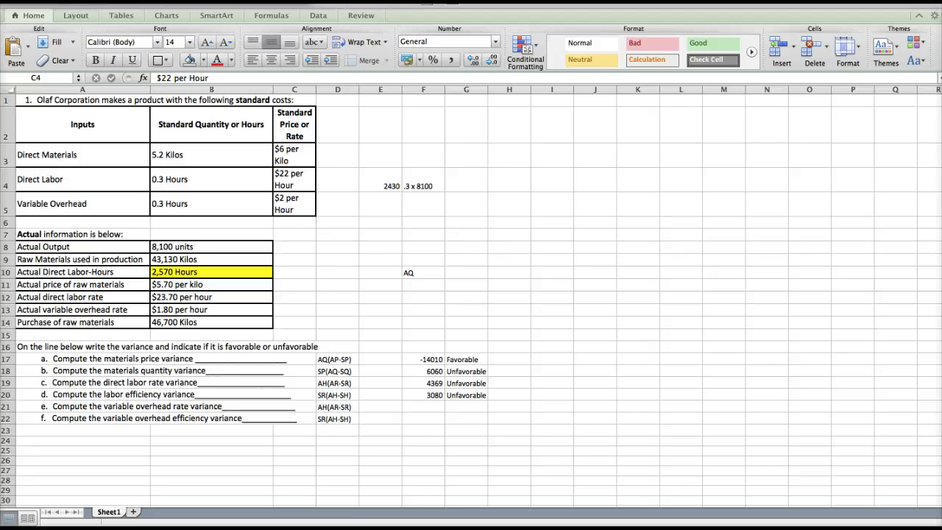
Highlight the standard variable overhead rate in C5 and the actual variable overhead rate in B13 with yellow fill
{"action": "double_click", "coordinate": [295, 188]}
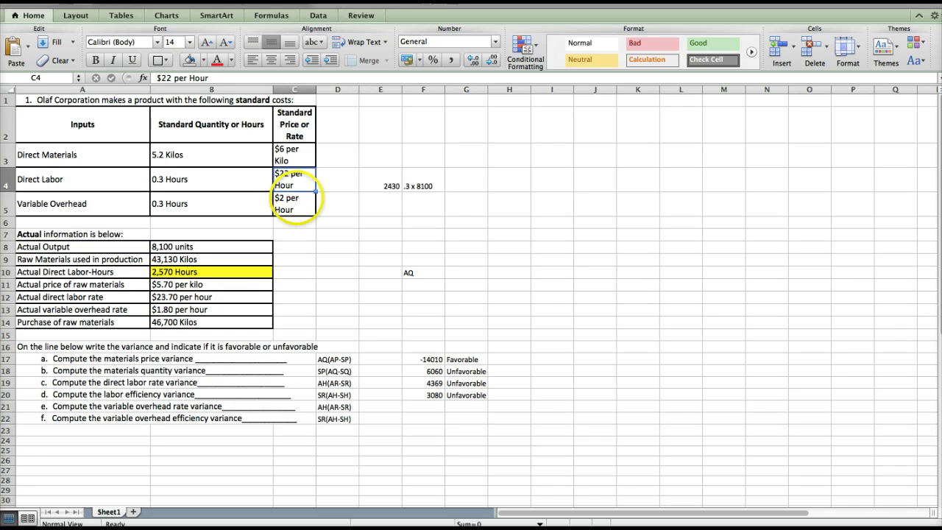
{"action": "left_click", "coordinate": [298, 207]}
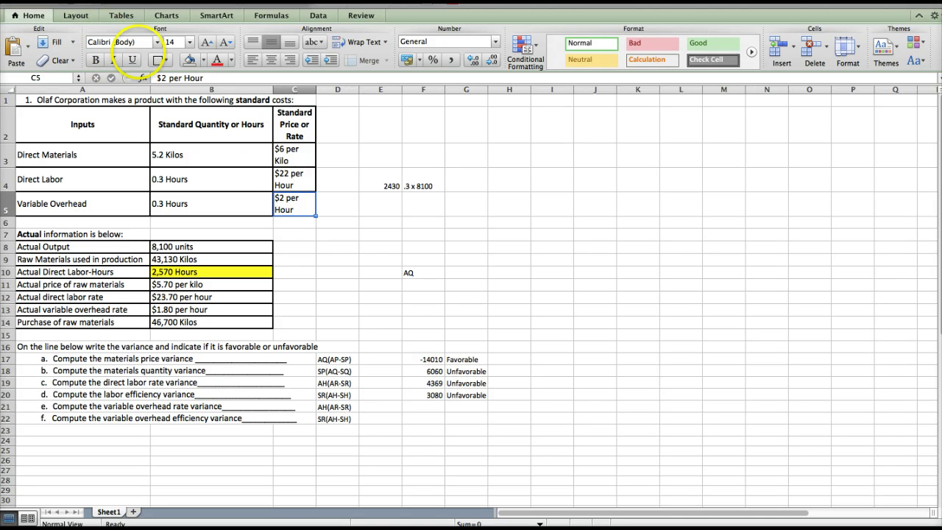
{"action": "left_click", "coordinate": [204, 59]}
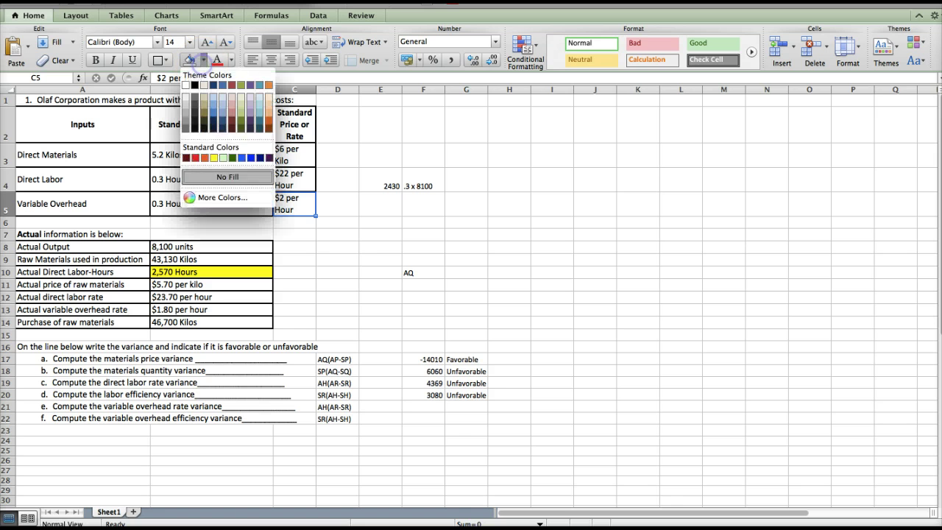
{"action": "left_click", "coordinate": [213, 158]}
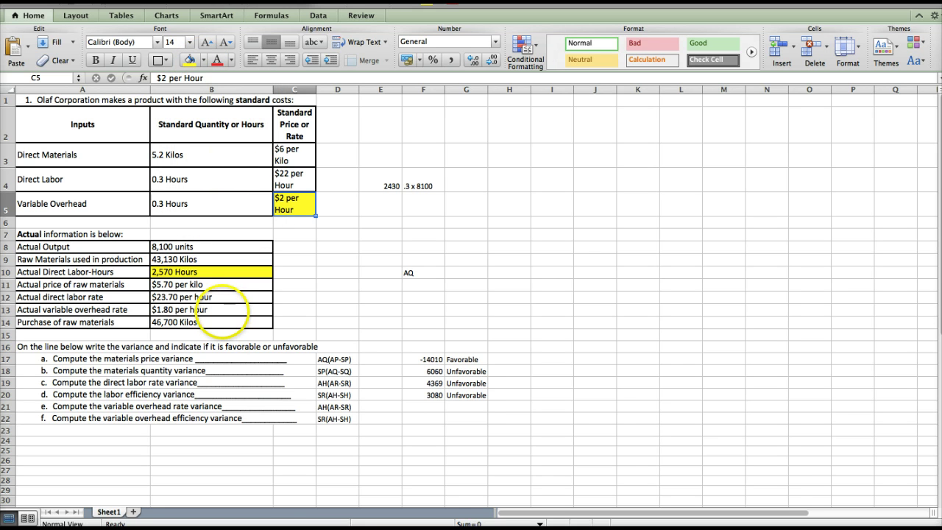
{"action": "left_click", "coordinate": [222, 310]}
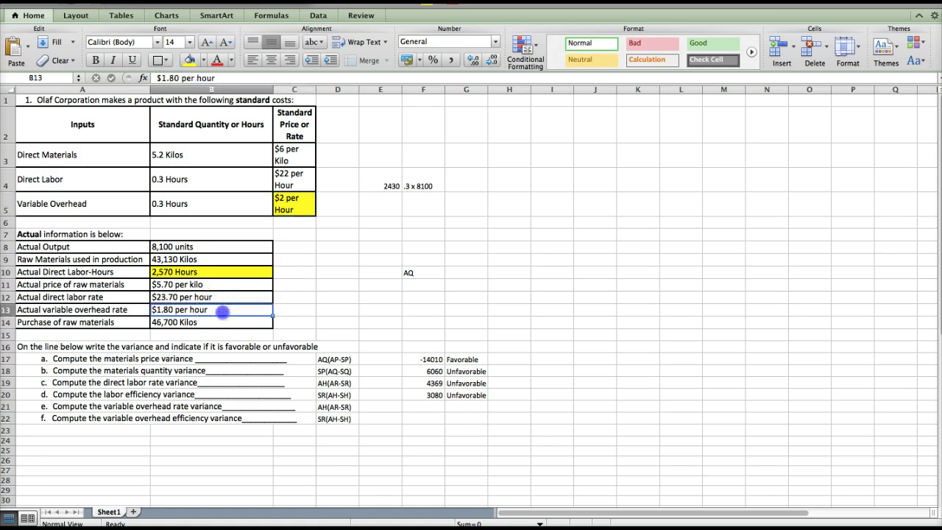
{"action": "left_click", "coordinate": [192, 60]}
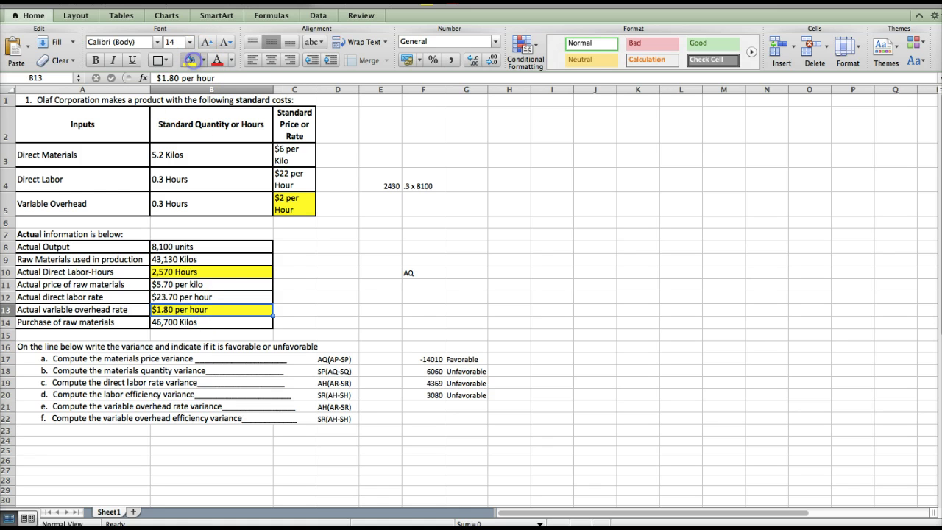
{"action": "left_click", "coordinate": [391, 294]}
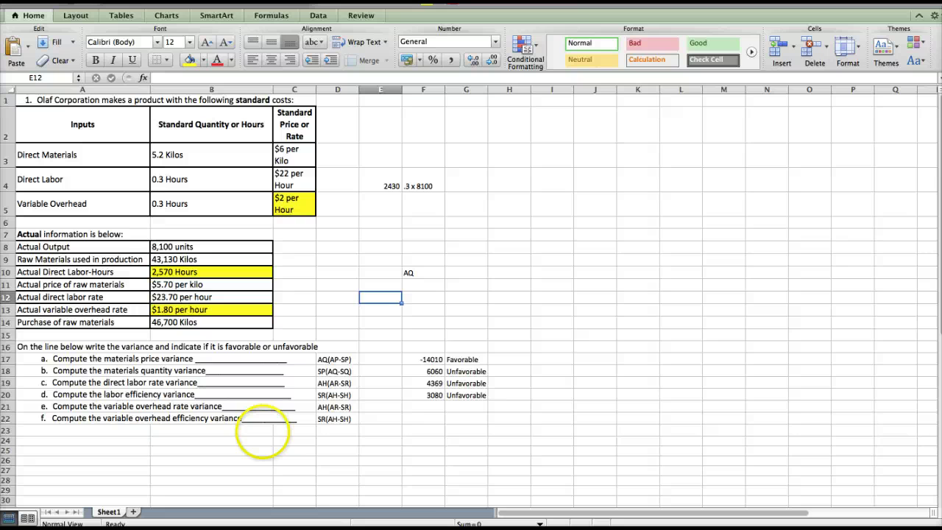
Compute the variable overhead rate variance in F21 as 2570 times (1.80-2), accepting the proposed formula correction
{"action": "left_click", "coordinate": [423, 407]}
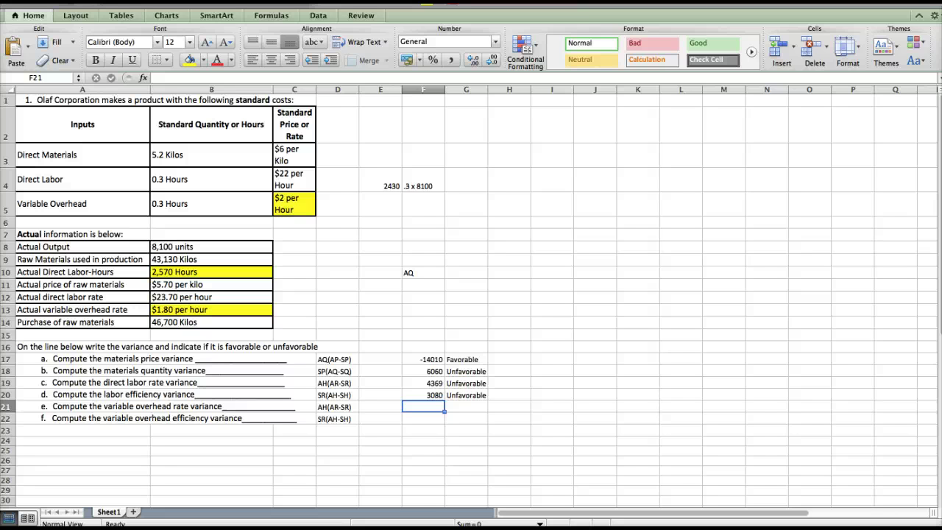
{"action": "type", "text": "="}
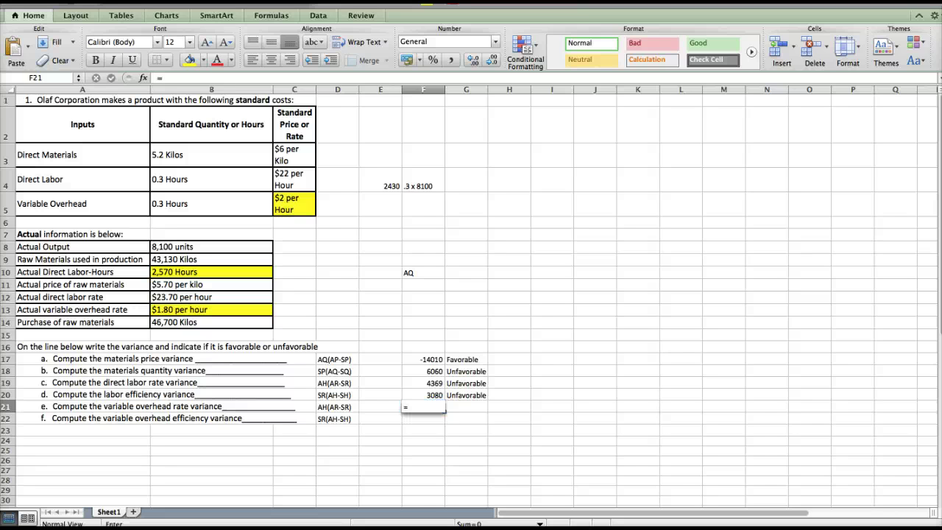
{"action": "type", "text": "2570"}
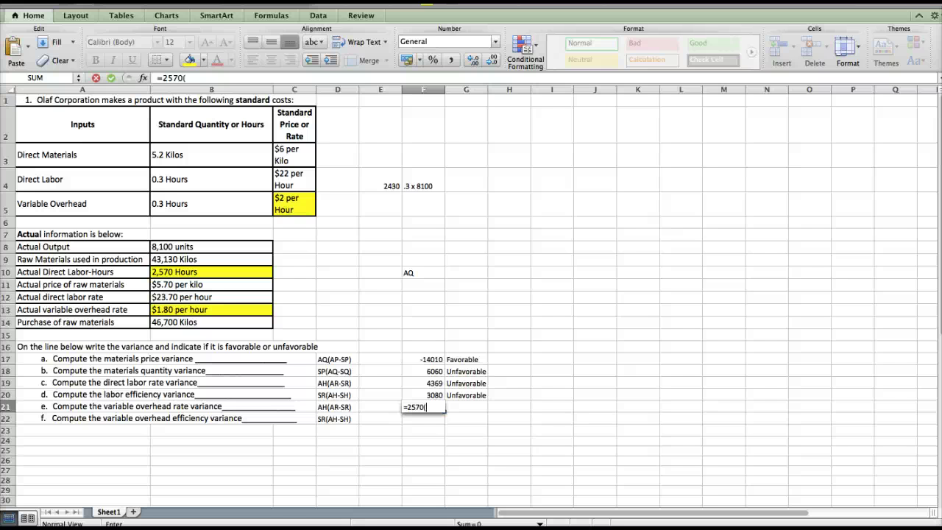
{"action": "type", "text": "(1.80-2"}
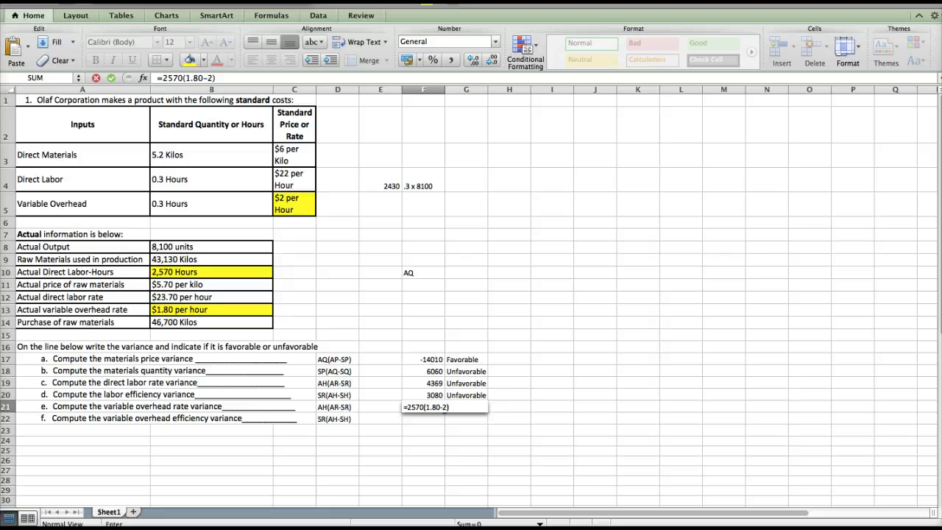
{"action": "type", "text": ")"}
{"action": "key", "text": "Return"}
{"action": "key", "text": "Return"}
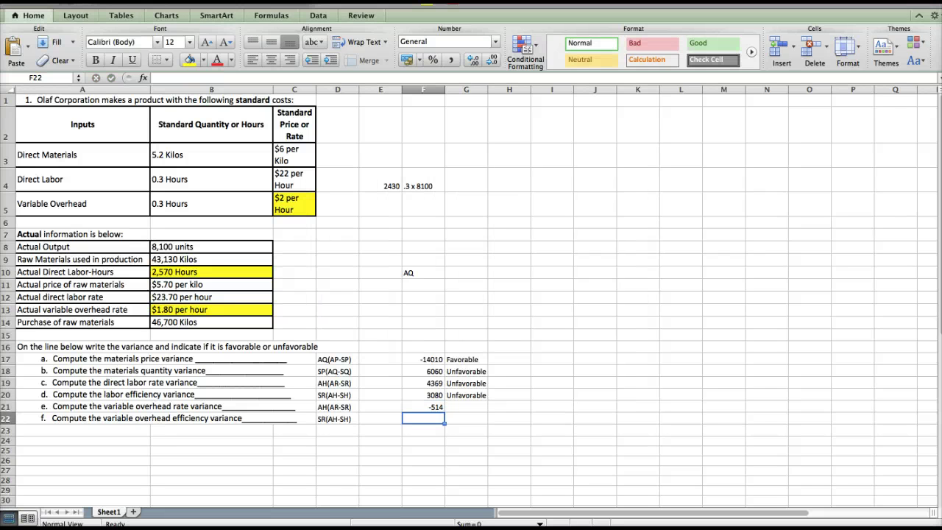
Label the variable overhead rate variance as "Favorable" in G21
{"action": "left_click", "coordinate": [466, 408]}
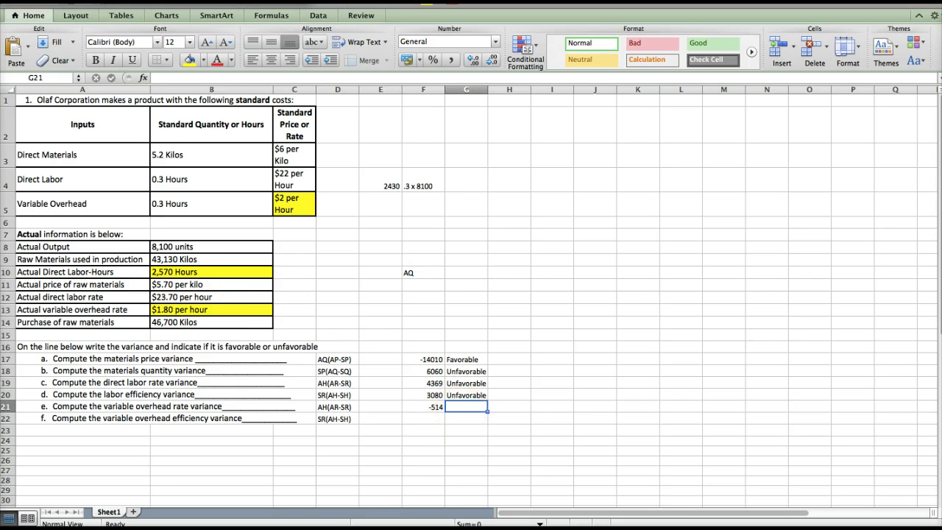
{"action": "type", "text": "Fav"}
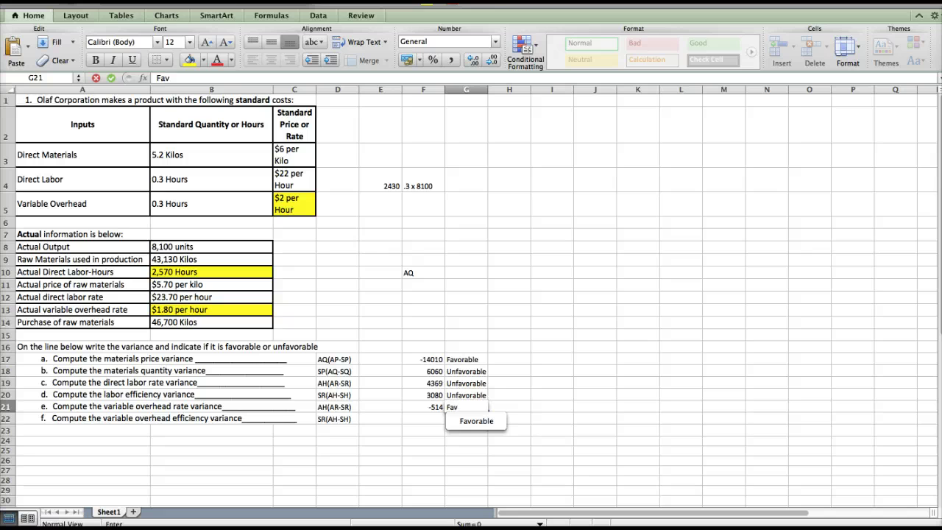
{"action": "type", "text": "orable"}
{"action": "key", "text": "Return"}
Compute the variable overhead efficiency variance in F22 as 2 times (2570-2430), accepting the proposed formula correction
{"action": "left_click", "coordinate": [423, 419]}
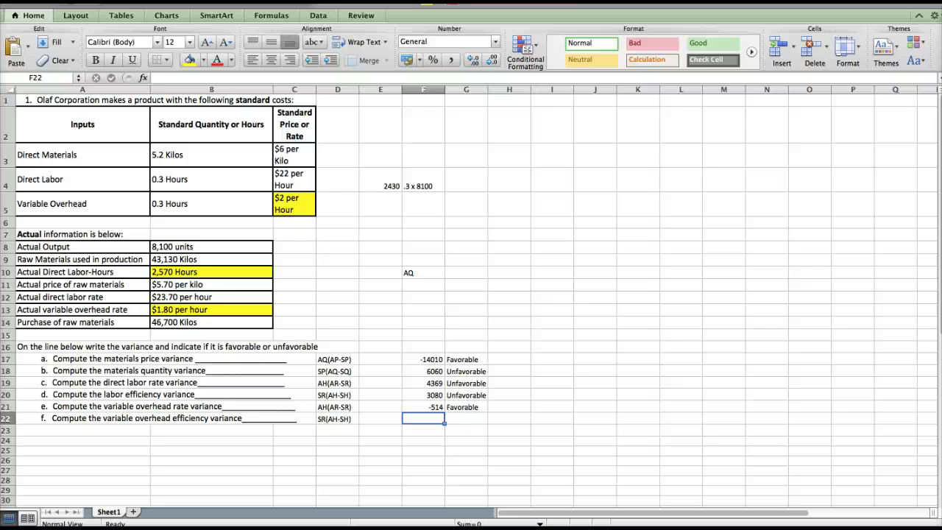
{"action": "type", "text": "=2"}
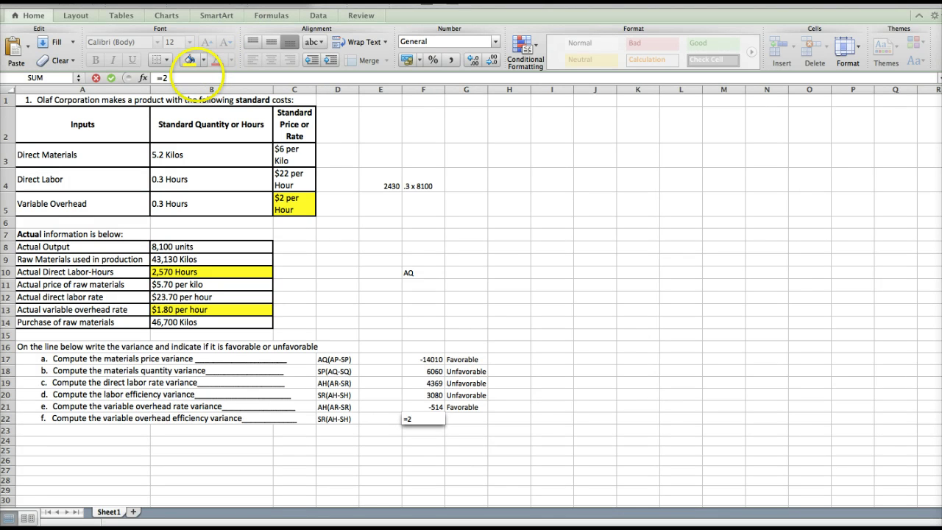
{"action": "type", "text": "("}
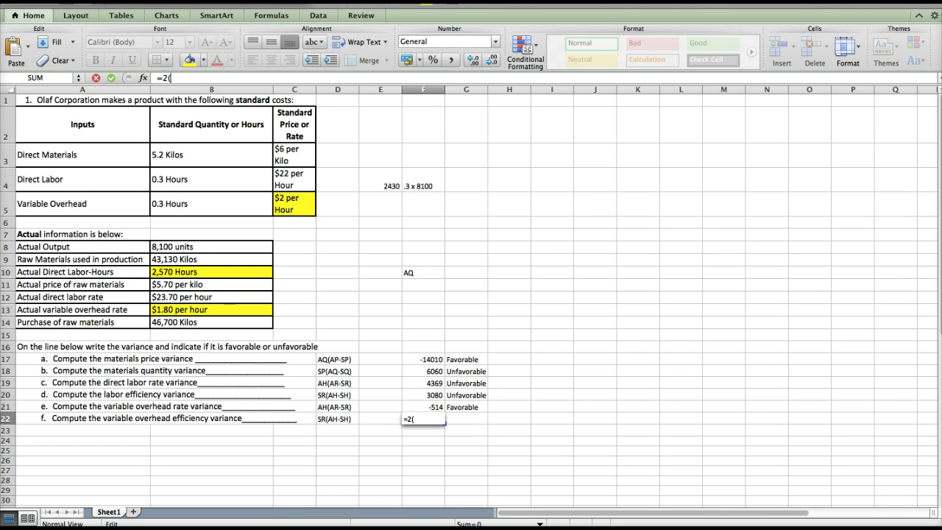
{"action": "type", "text": "2570-"}
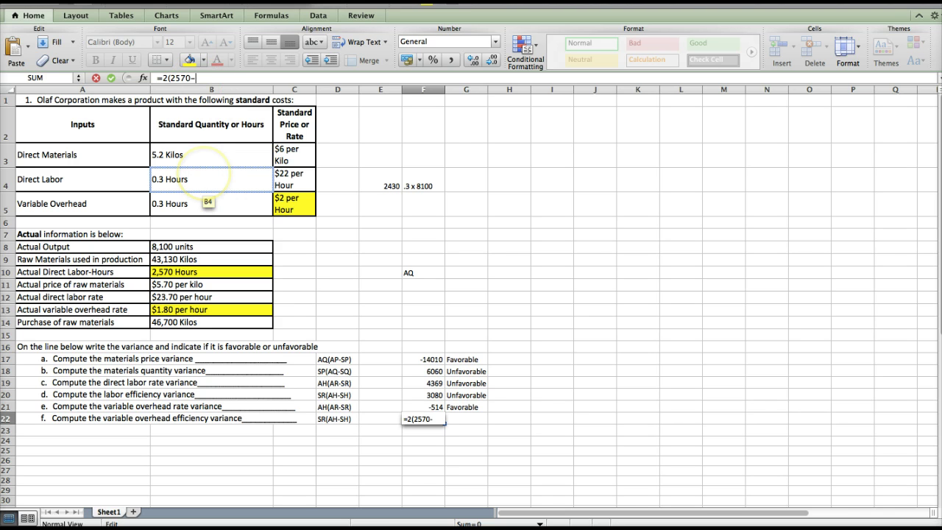
{"action": "left_click", "coordinate": [200, 184]}
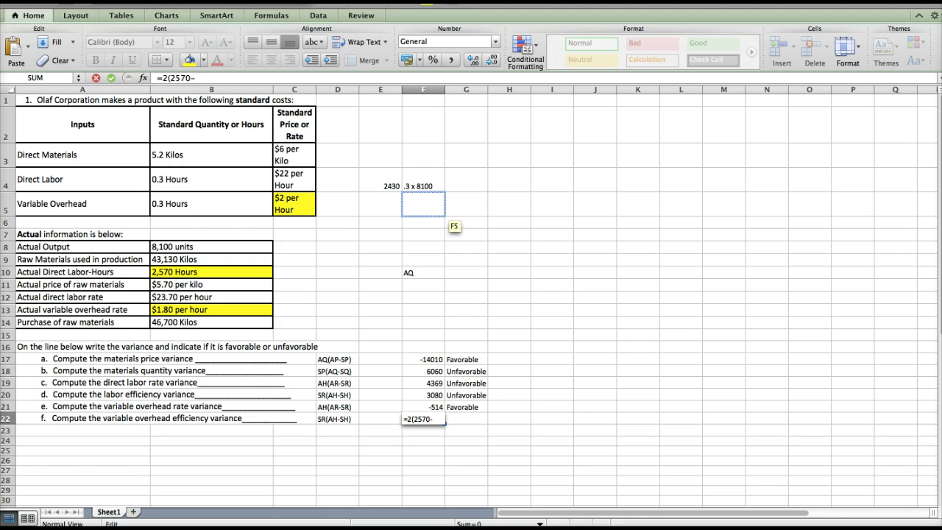
{"action": "type", "text": "24"}
{"action": "scroll", "coordinate": [477, 295], "scroll_direction": "right", "scroll_amount": 10}
{"action": "scroll", "coordinate": [477, 294], "scroll_direction": "left", "scroll_amount": 10}
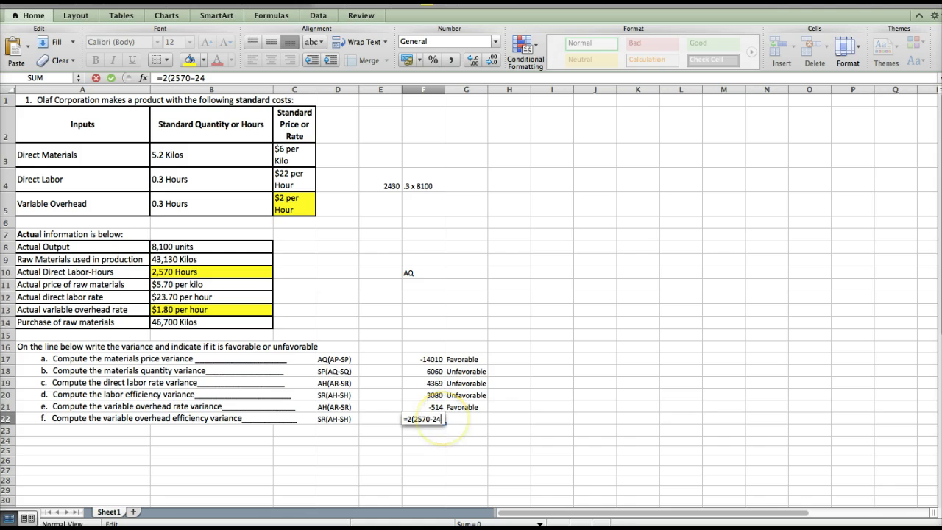
{"action": "type", "text": "30)"}
{"action": "key", "text": "Return"}
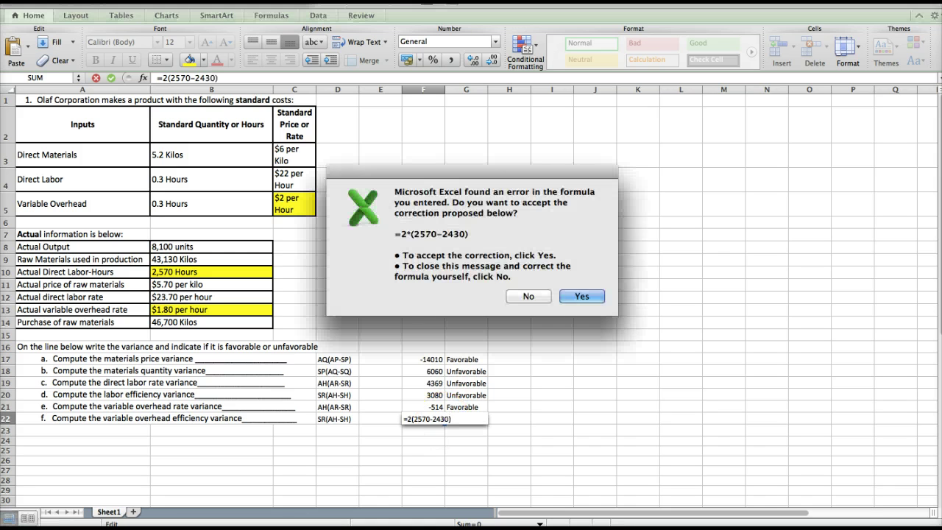
{"action": "key", "text": "Return"}
Label the variable overhead efficiency variance as "Unfavorable" in G22
{"action": "left_click", "coordinate": [466, 419]}
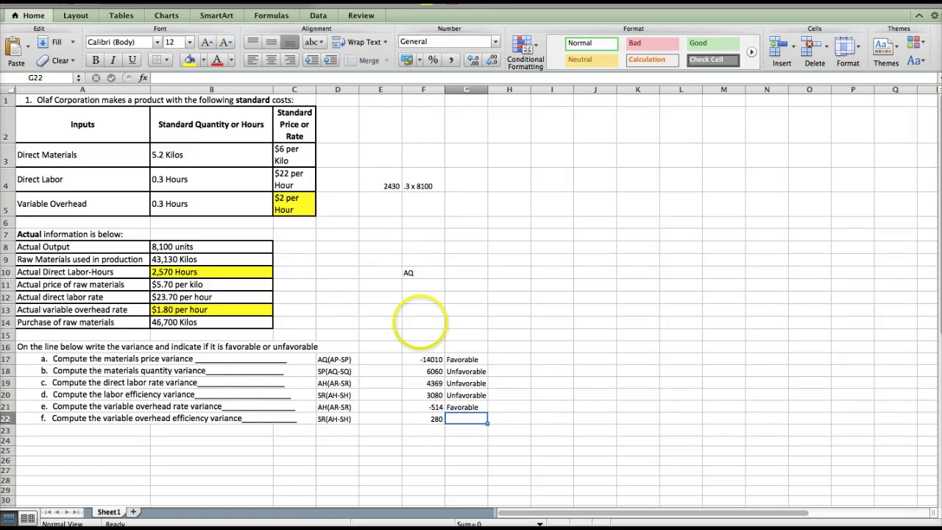
{"action": "type", "text": "Un"}
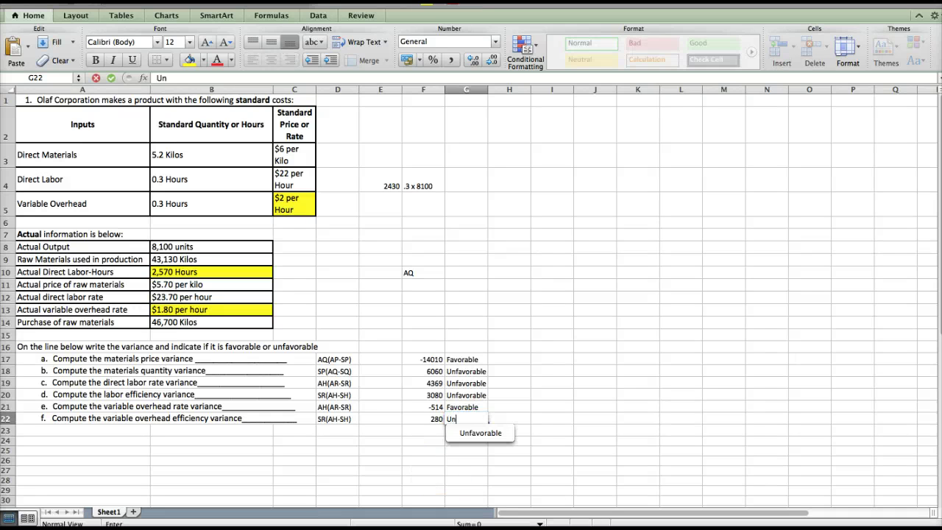
{"action": "type", "text": "favora"}
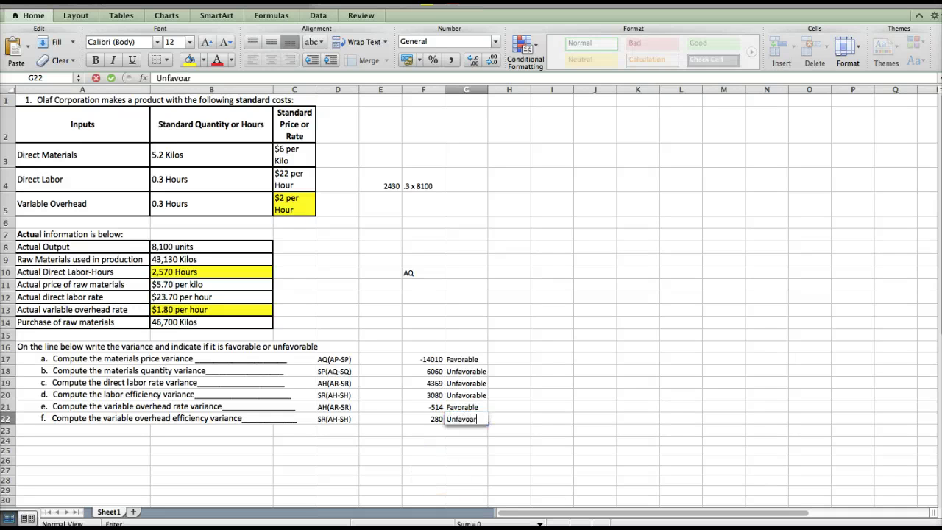
{"action": "key", "text": "Return"}
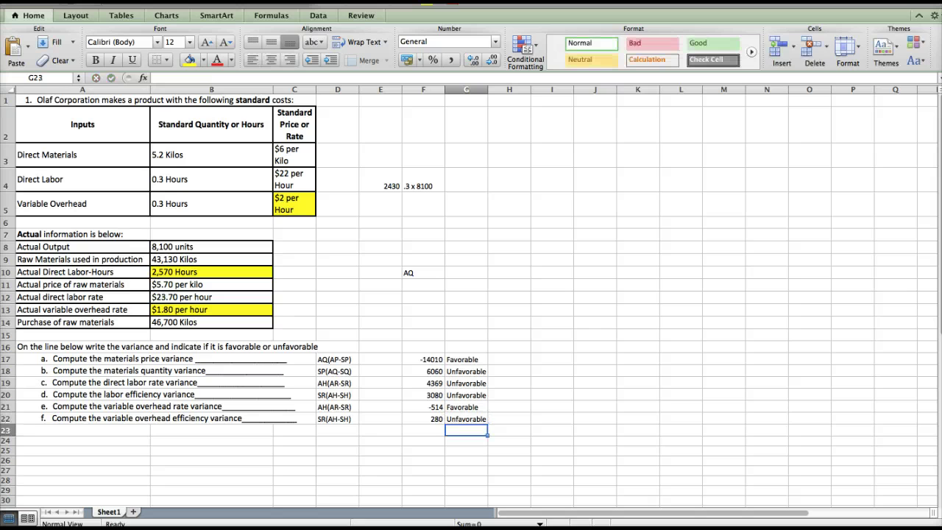
{"action": "left_click", "coordinate": [337, 450]}
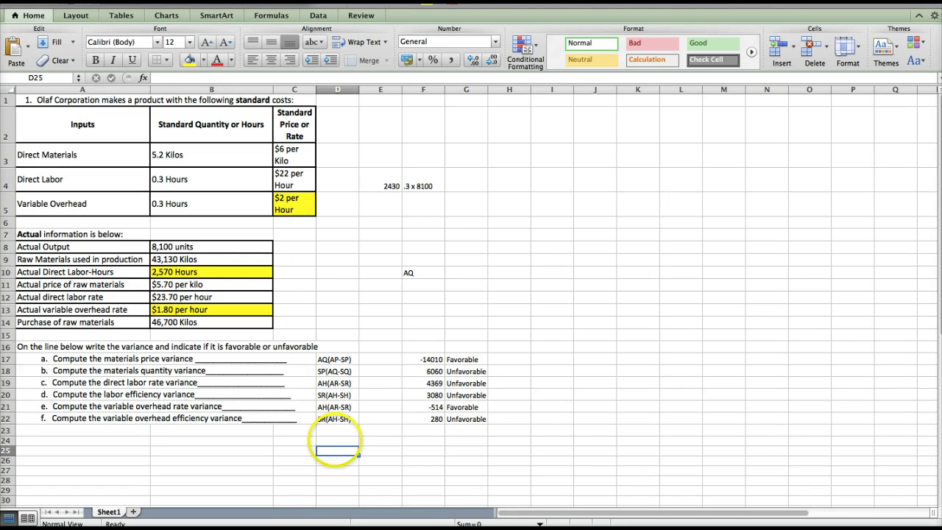
{"action": "left_click", "coordinate": [337, 440]}
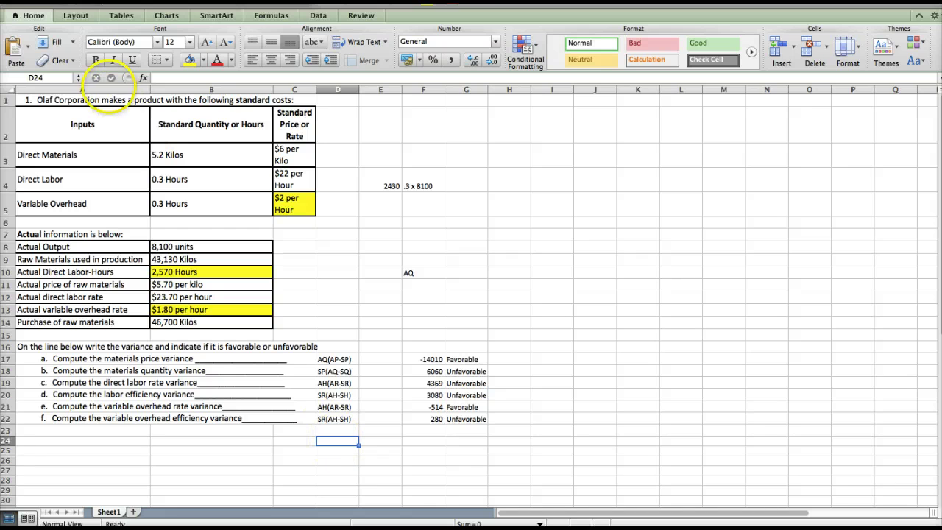